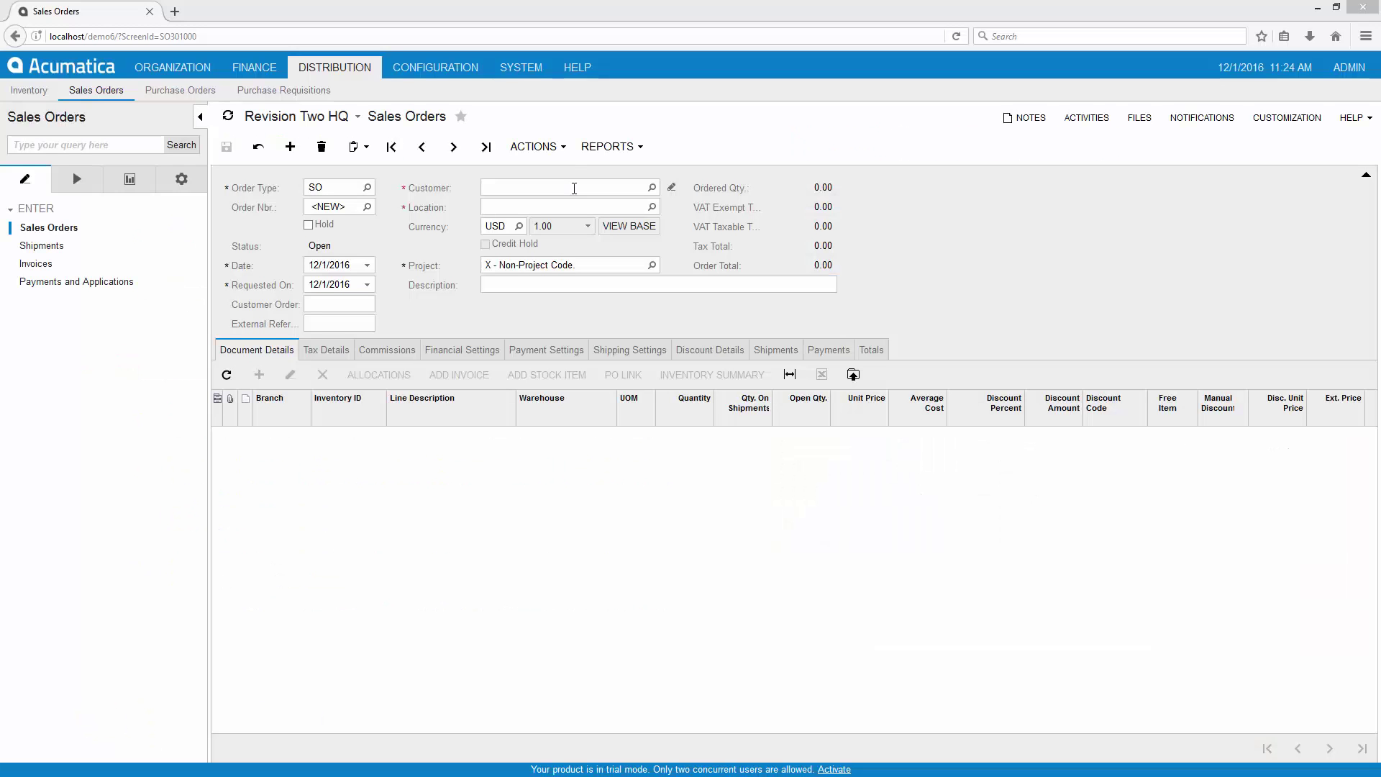
- Select customer ABC Studios Inc and enter the description 'simple transaction'
left_click(574, 188)
type("abc")
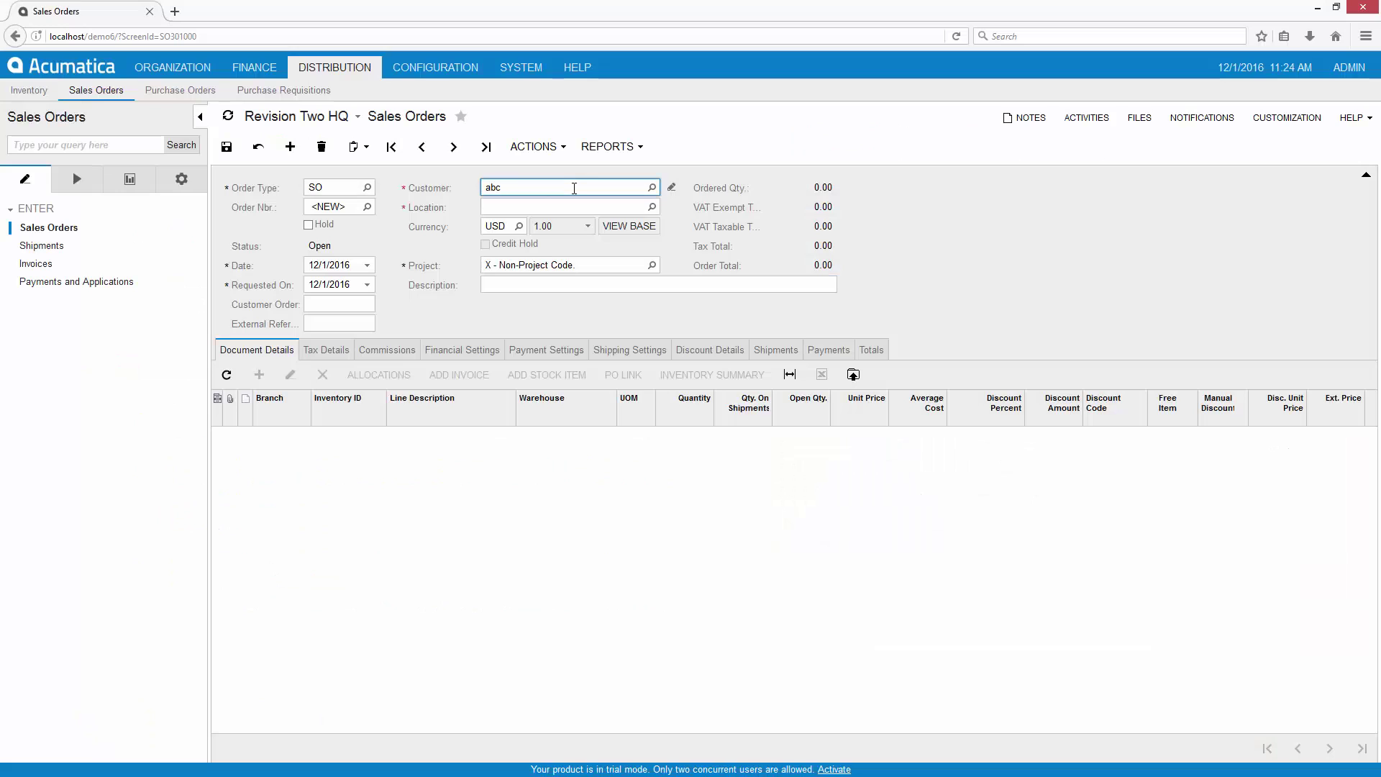
left_click(575, 224)
left_click(530, 284)
type("simple transaction")
- Add an AACOMPUT01 Acer laptop line with quantity 1 and save the order as SO003663
left_click(259, 375)
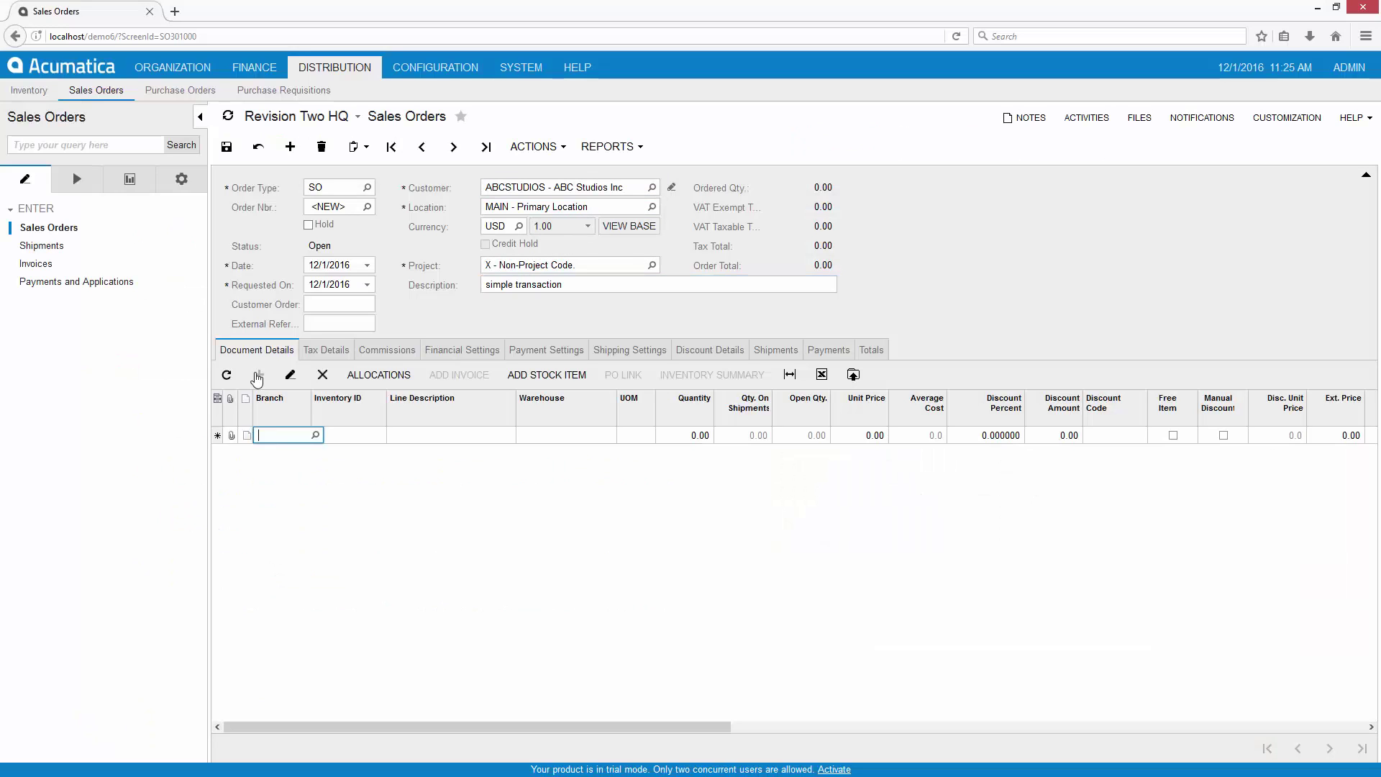
type("aa")
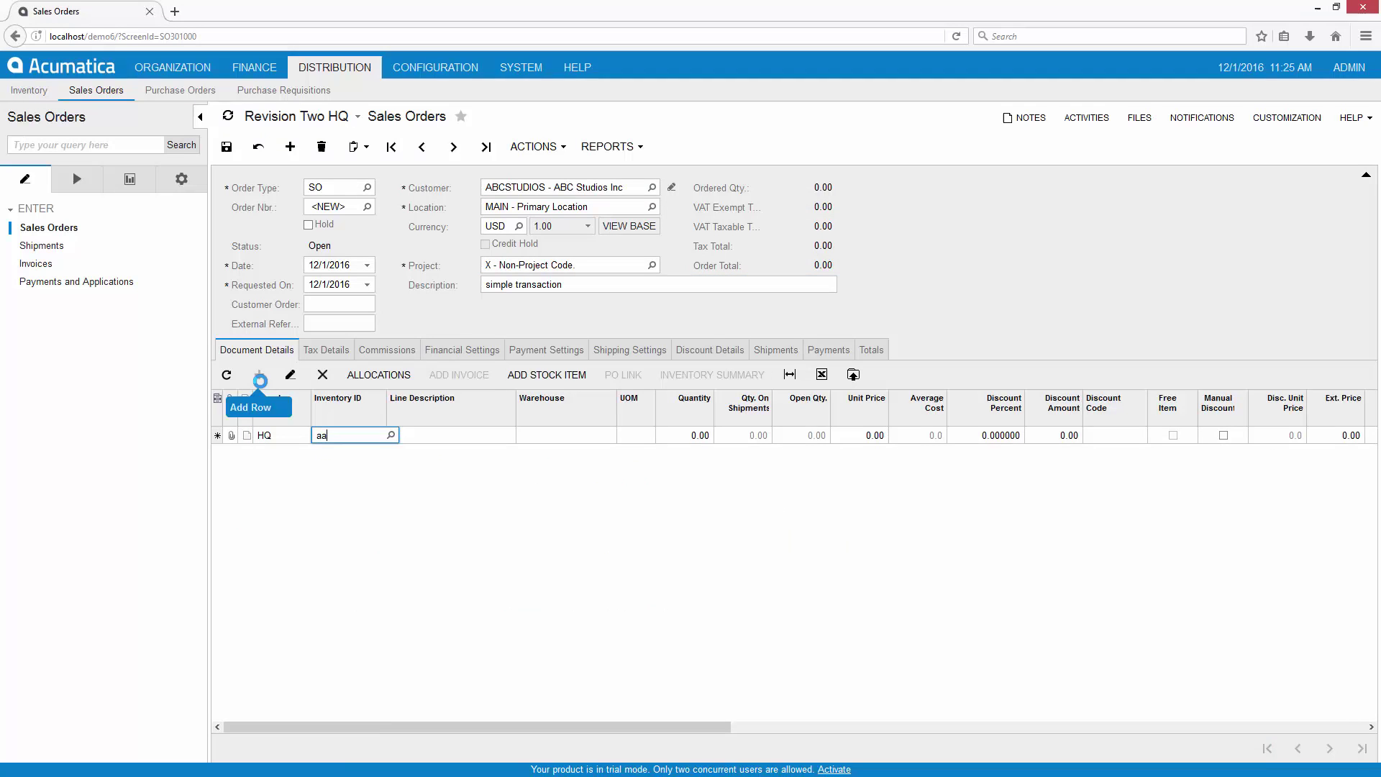
left_click(365, 459)
key("Tab")
key("Tab")
key("Tab")
type("1")
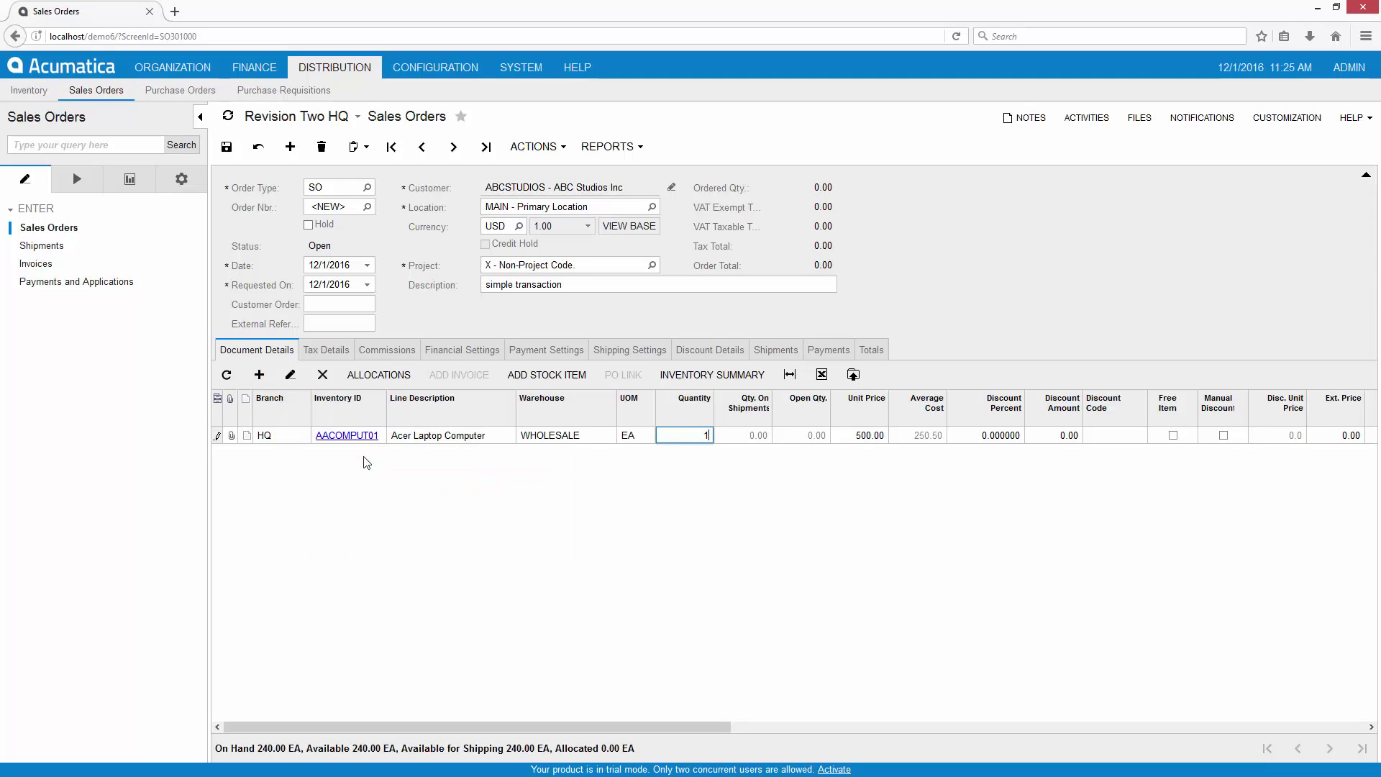
key("Tab")
left_click(225, 147)
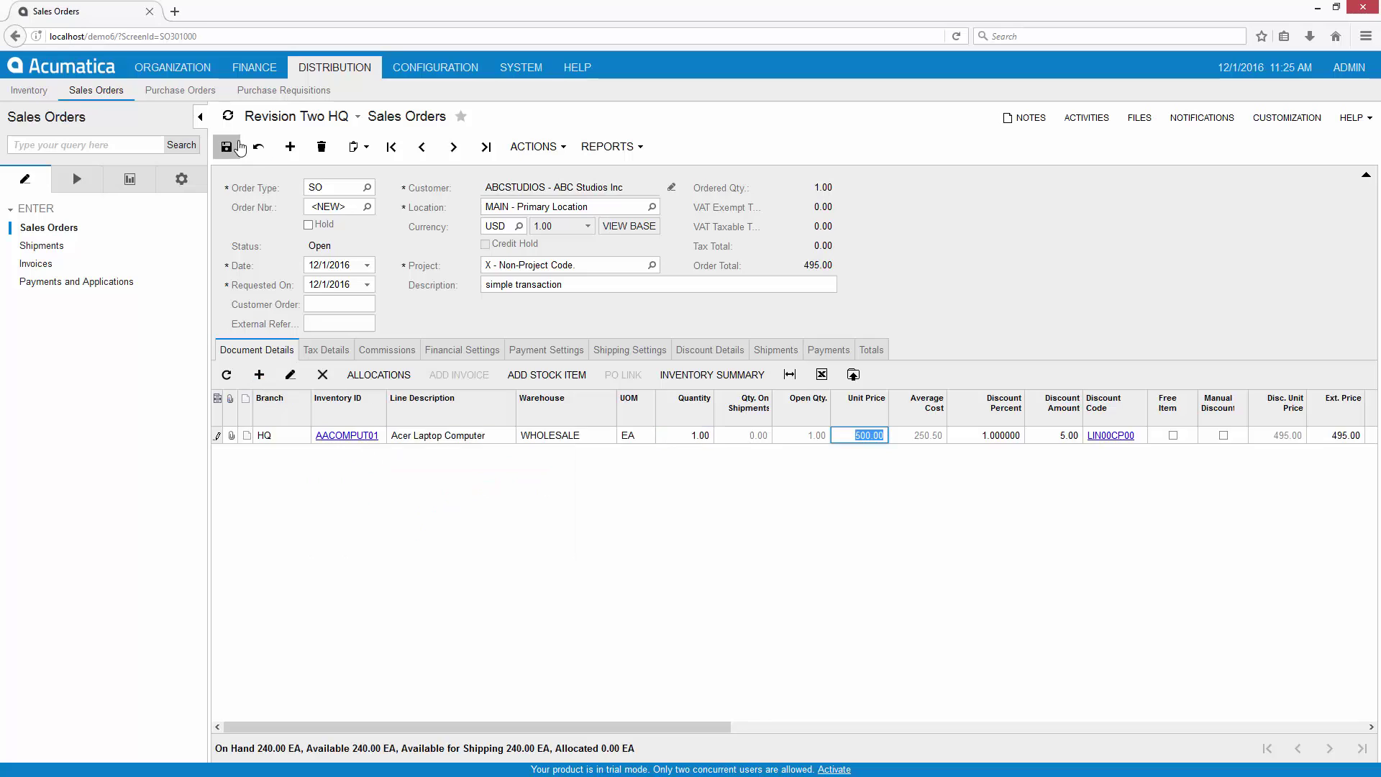
left_click(530, 351)
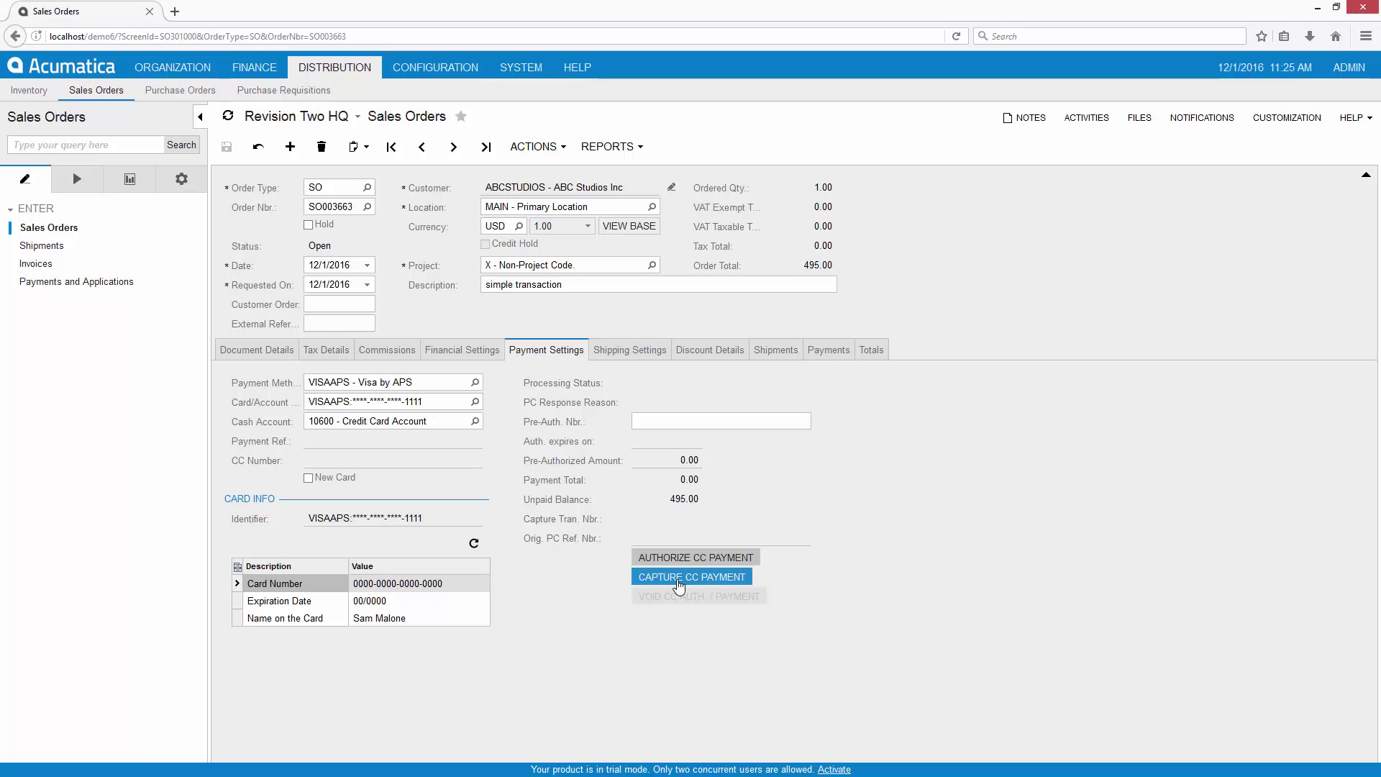
- Pre-authorize the 495.00 Visa payment and create shipment 001176 from the order
left_click(678, 586)
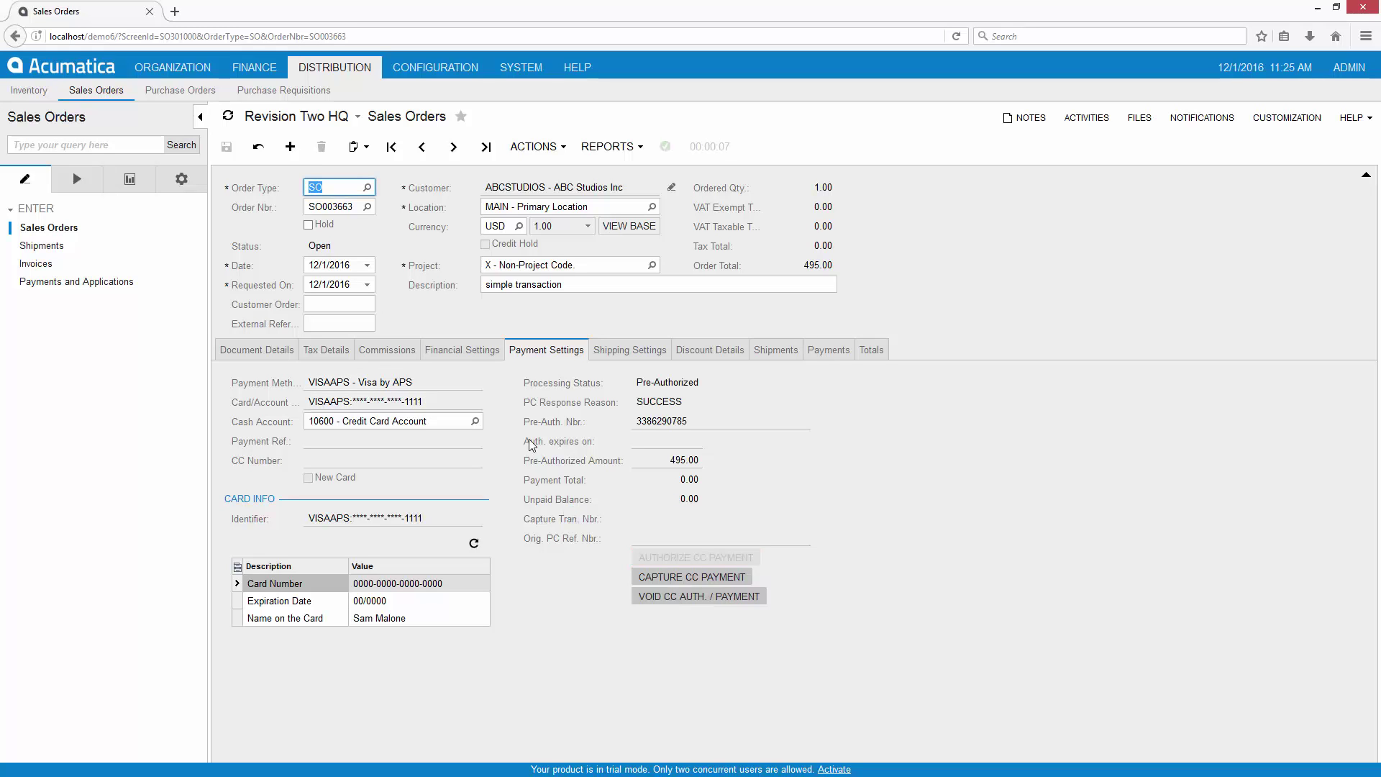
left_click(533, 146)
left_click(527, 172)
- Set the shipment's carrier to FedEx Ground and save it
left_click(381, 312)
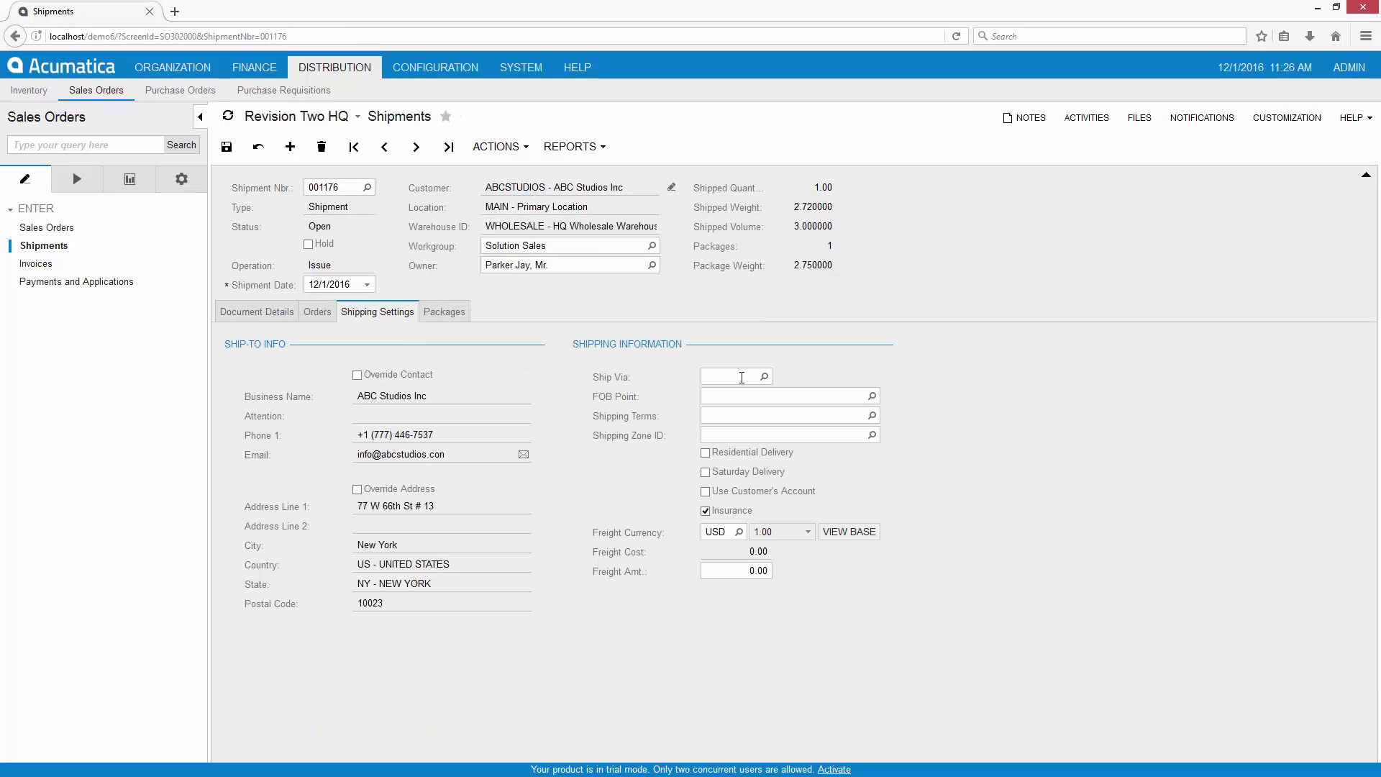
left_click(764, 376)
left_click(740, 494)
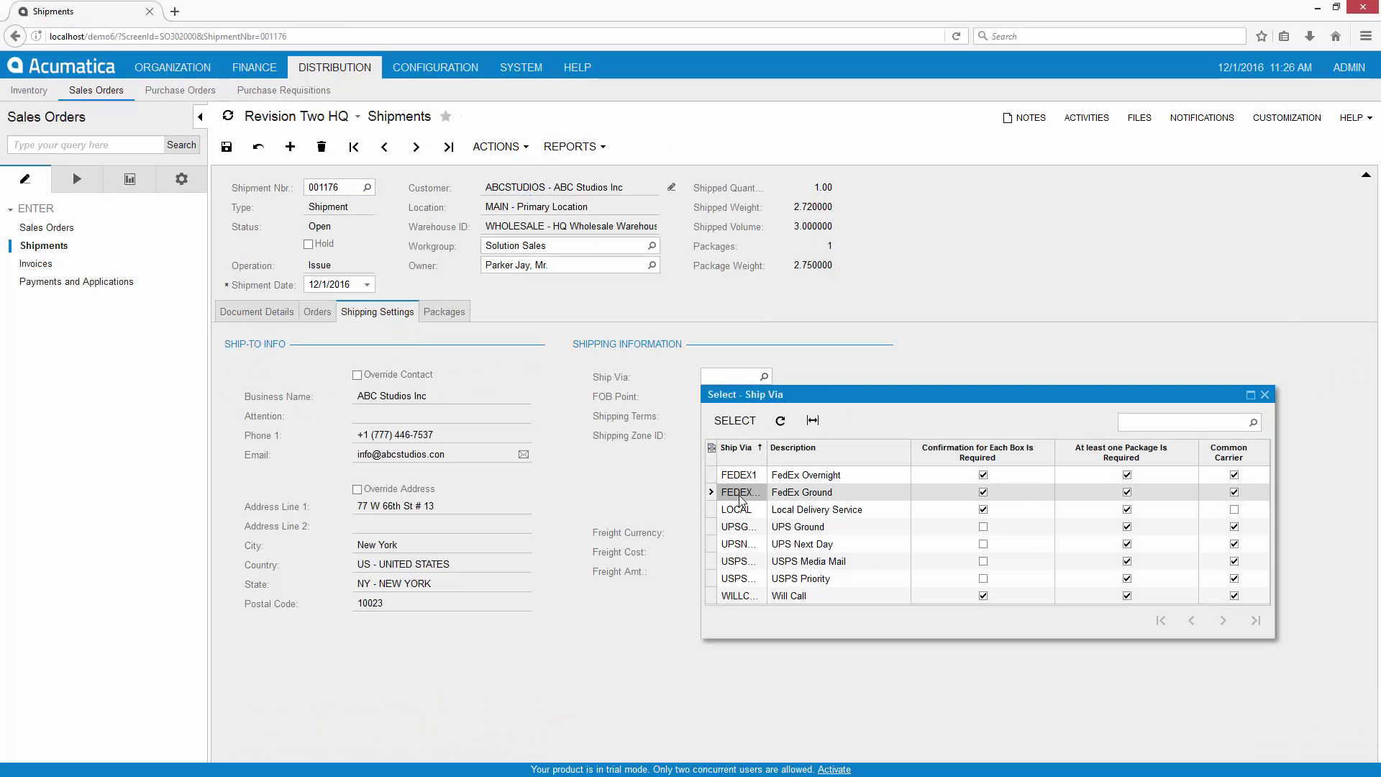
double_click(740, 494)
left_click(442, 312)
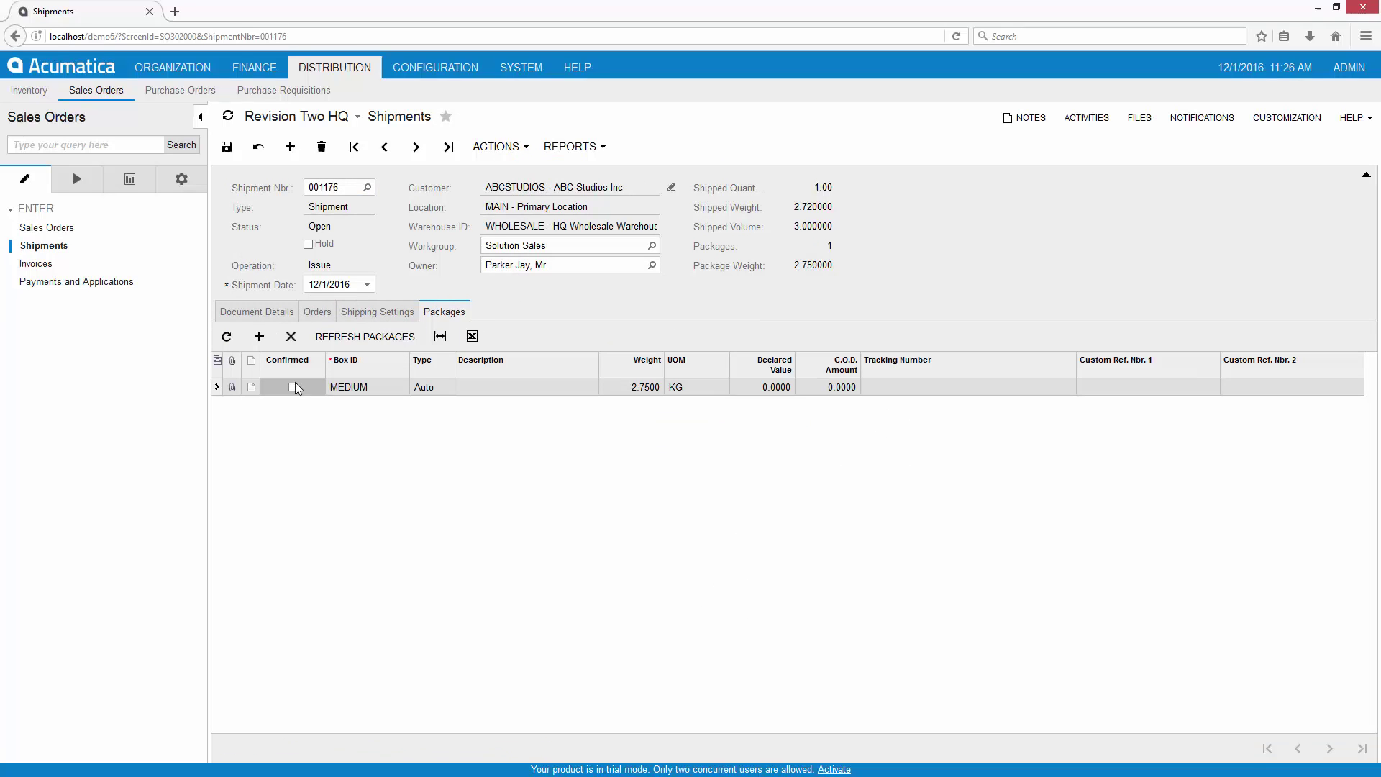
left_click(226, 146)
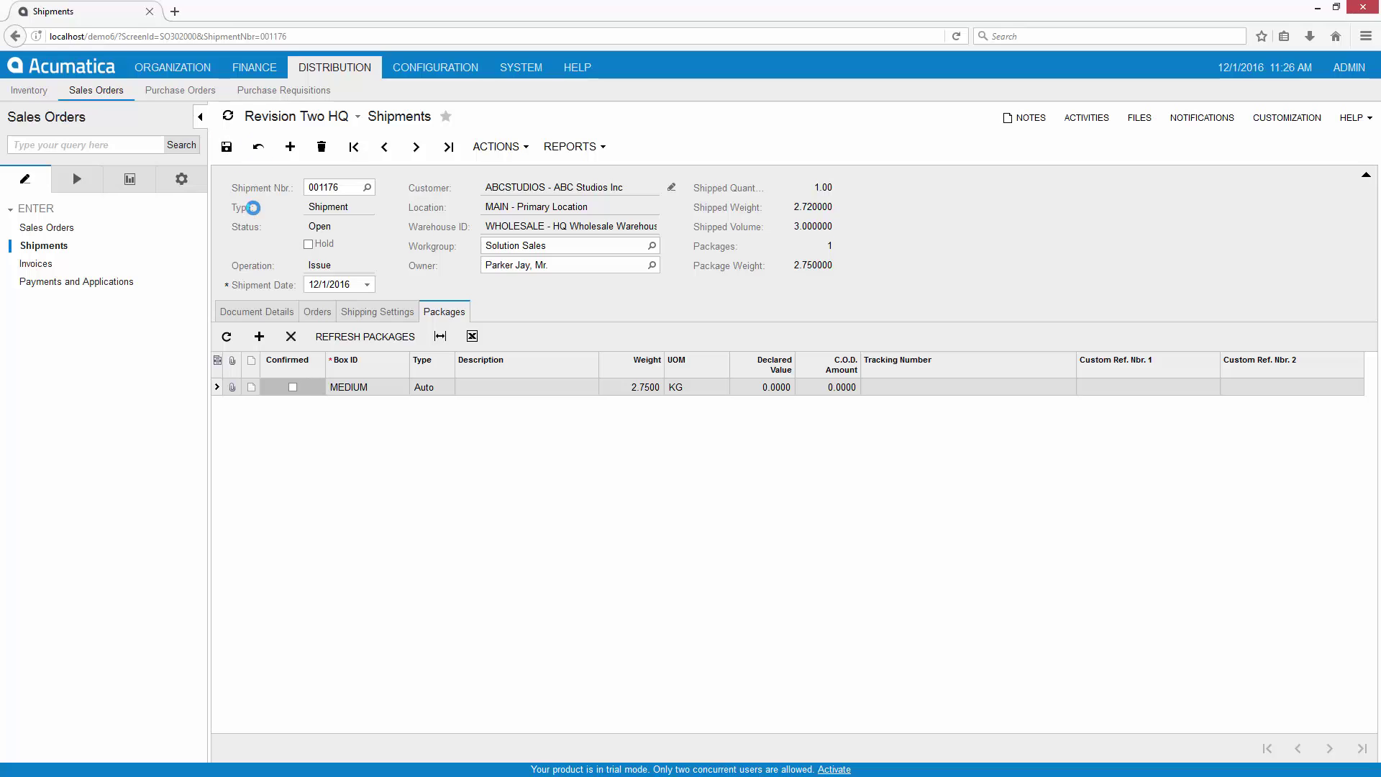
- Confirm the MEDIUM package and the shipment, then prepare invoice AR004636
left_click(293, 387)
left_click(495, 146)
left_click(507, 172)
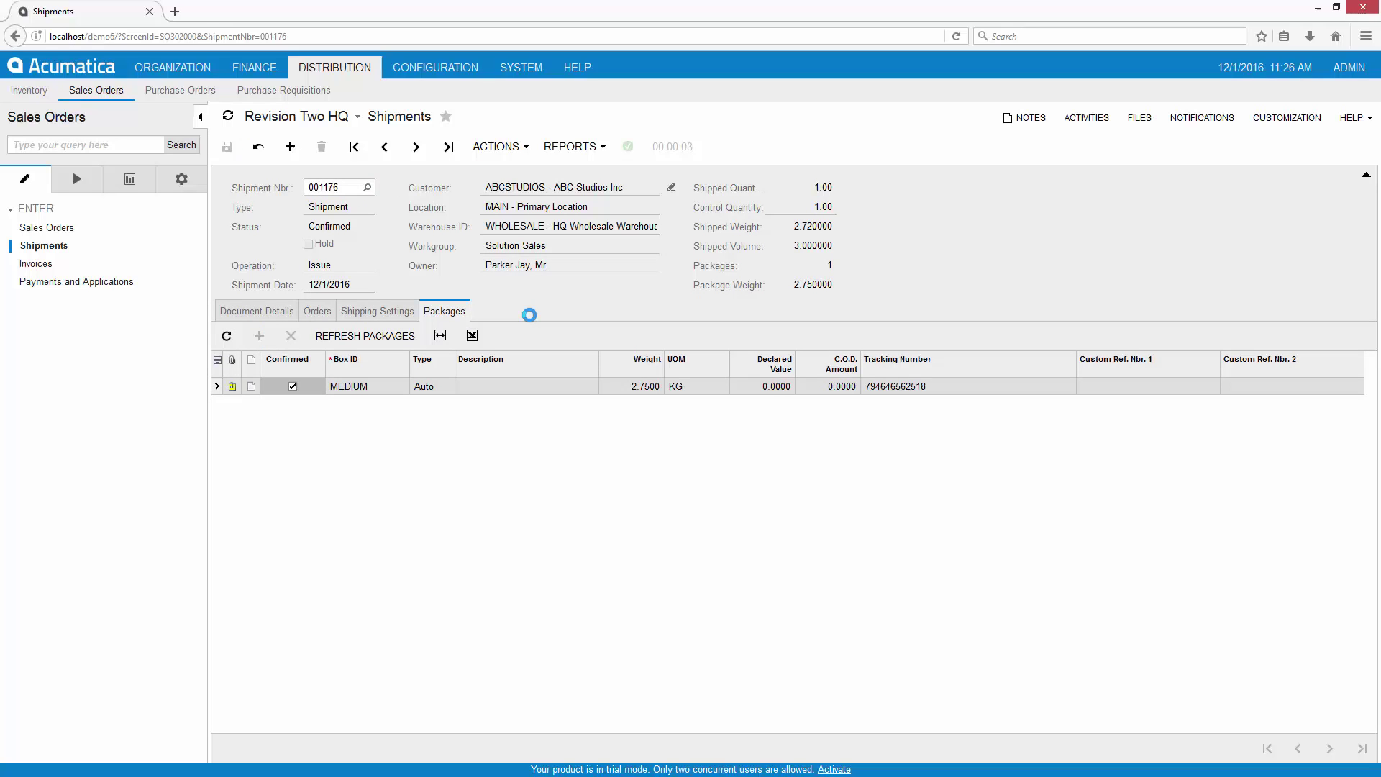
left_click(510, 151)
left_click(509, 191)
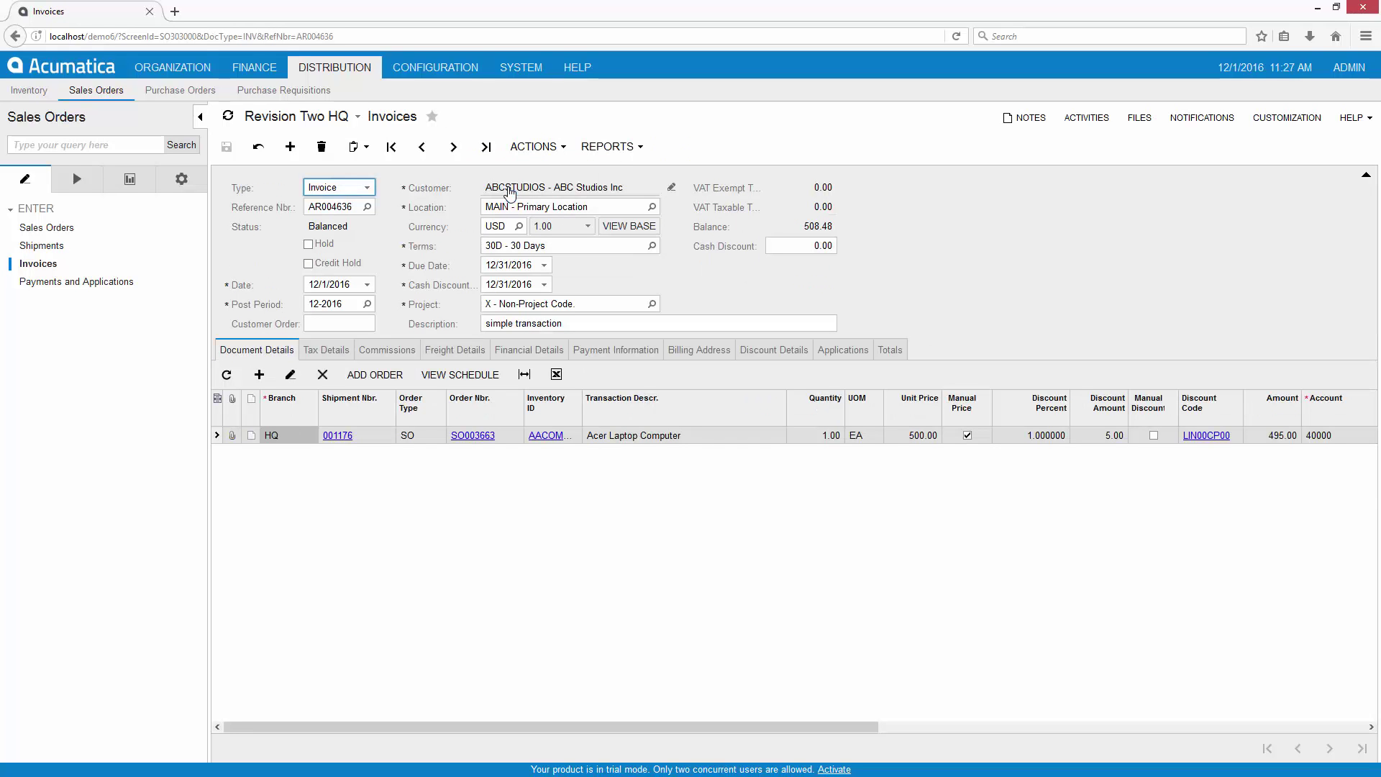
left_click(609, 348)
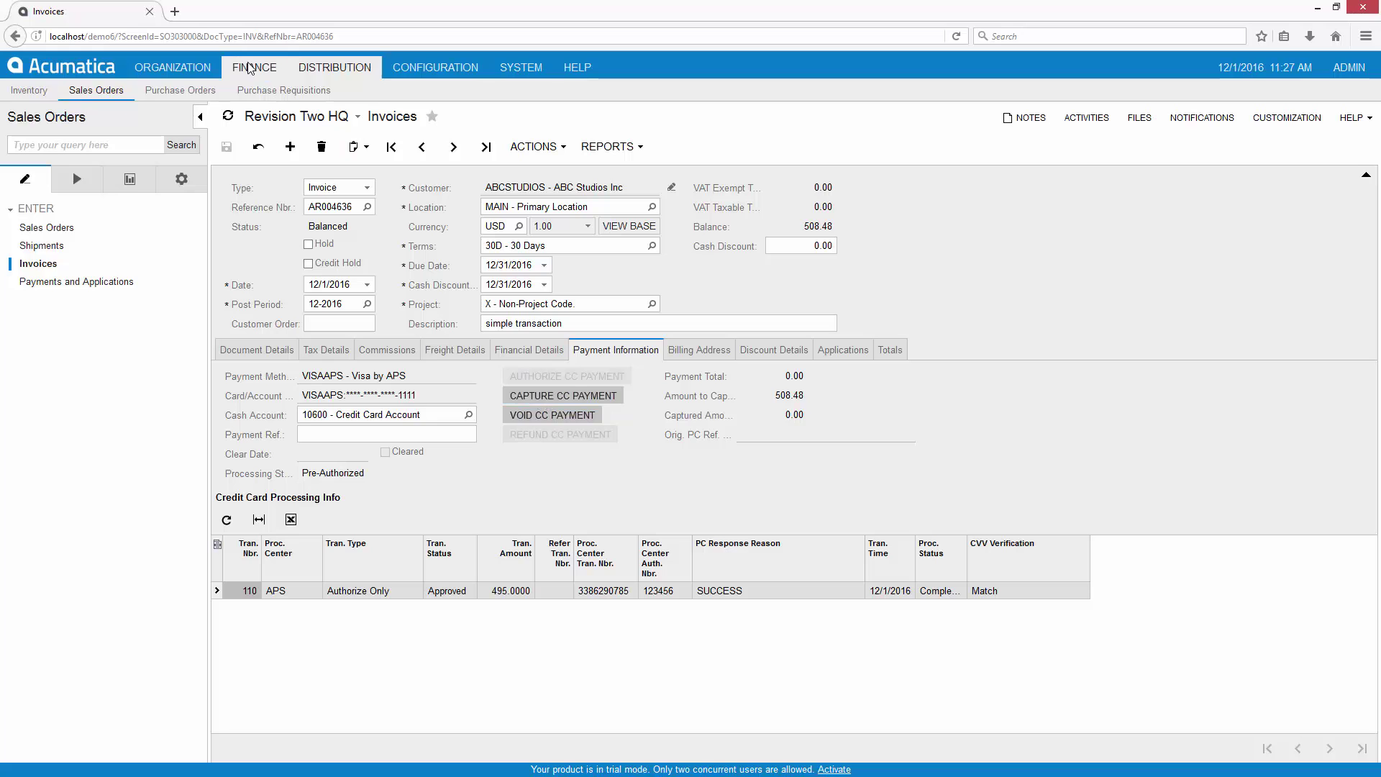
left_click(253, 66)
left_click(336, 90)
left_click(77, 179)
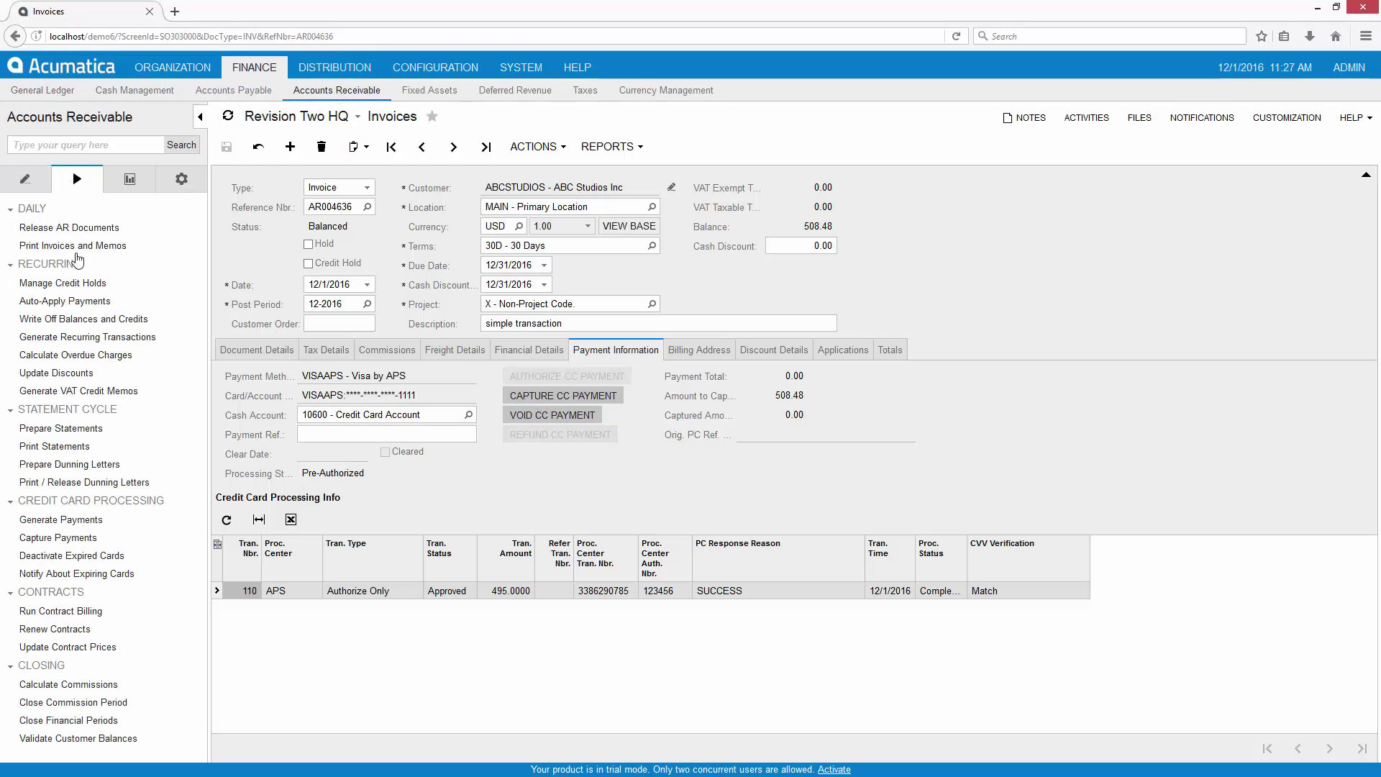
right_click(49, 519)
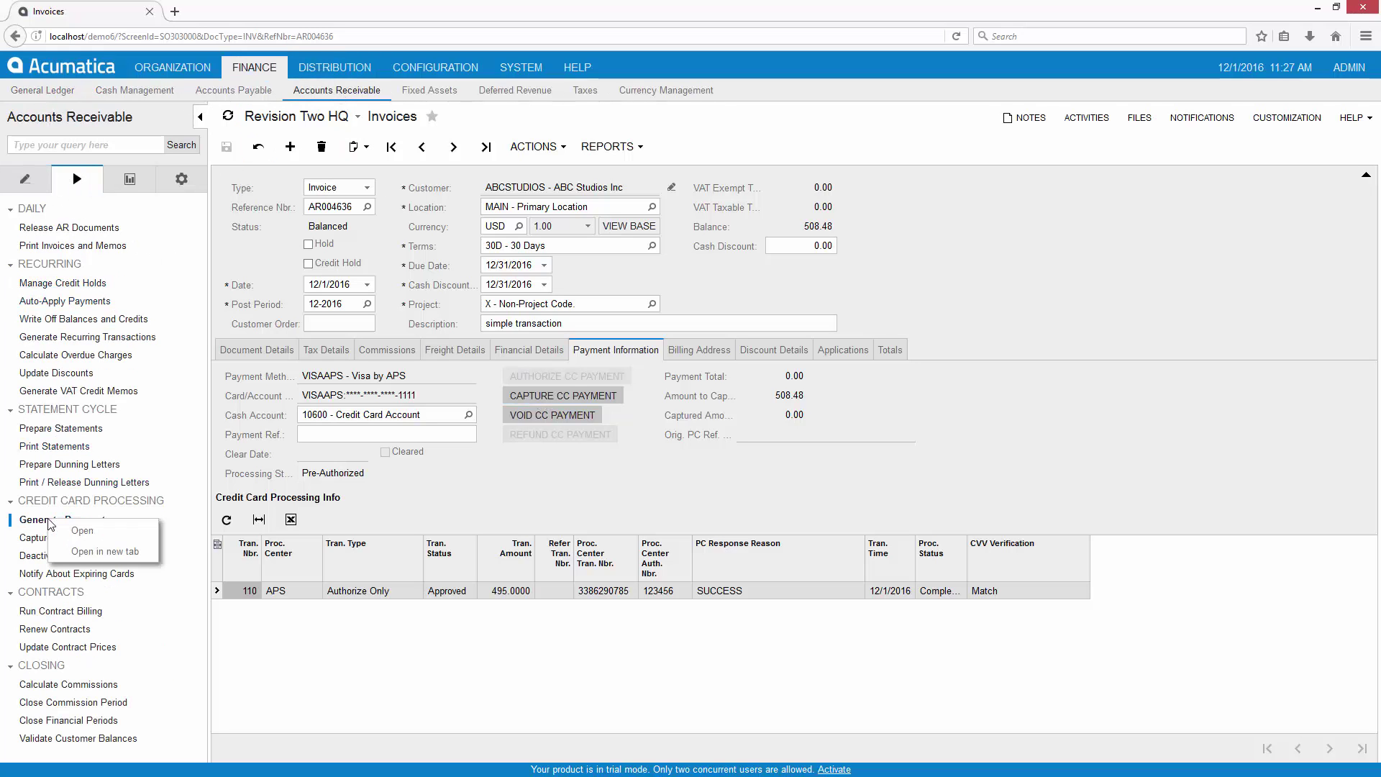
- Open Generate Payments in a new tab, then capture the 508.48 Visa payment on AR004636
left_click(101, 552)
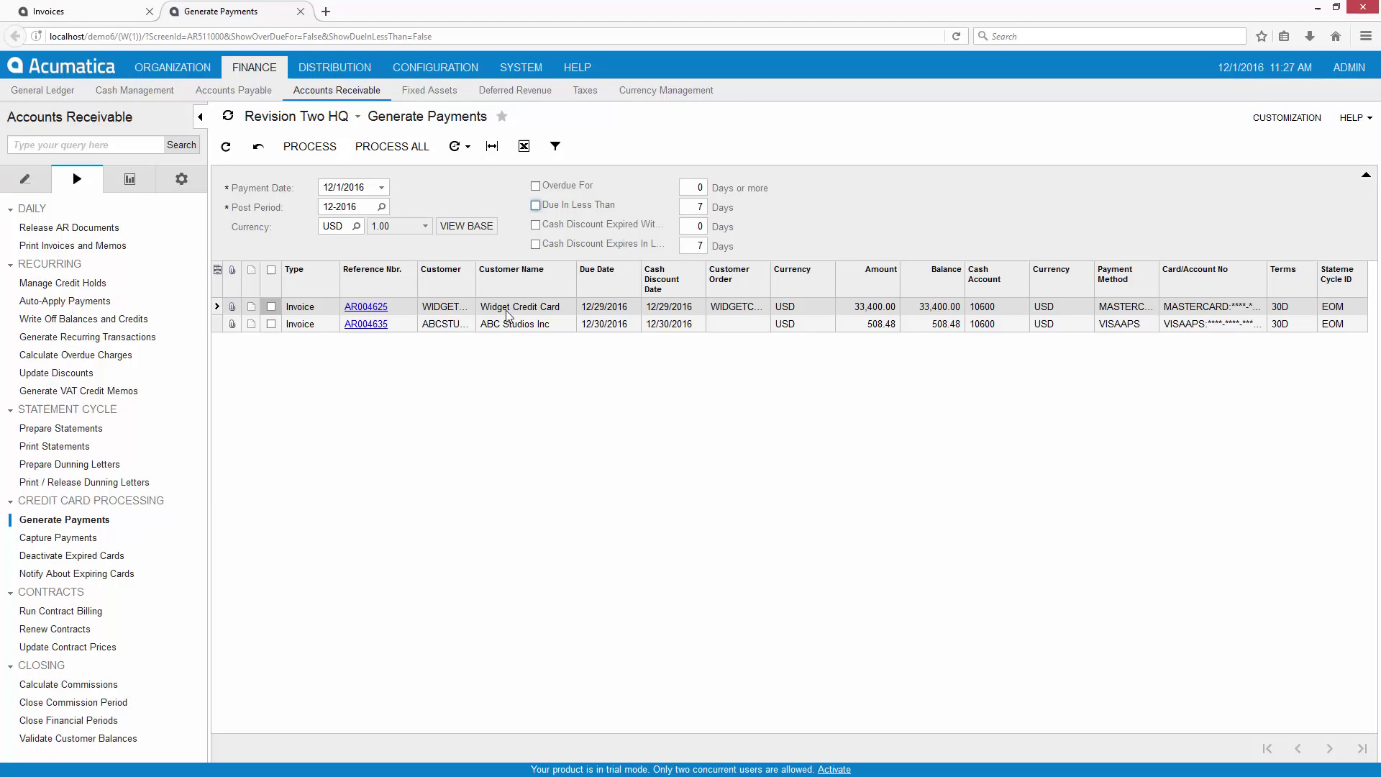
left_click(503, 326)
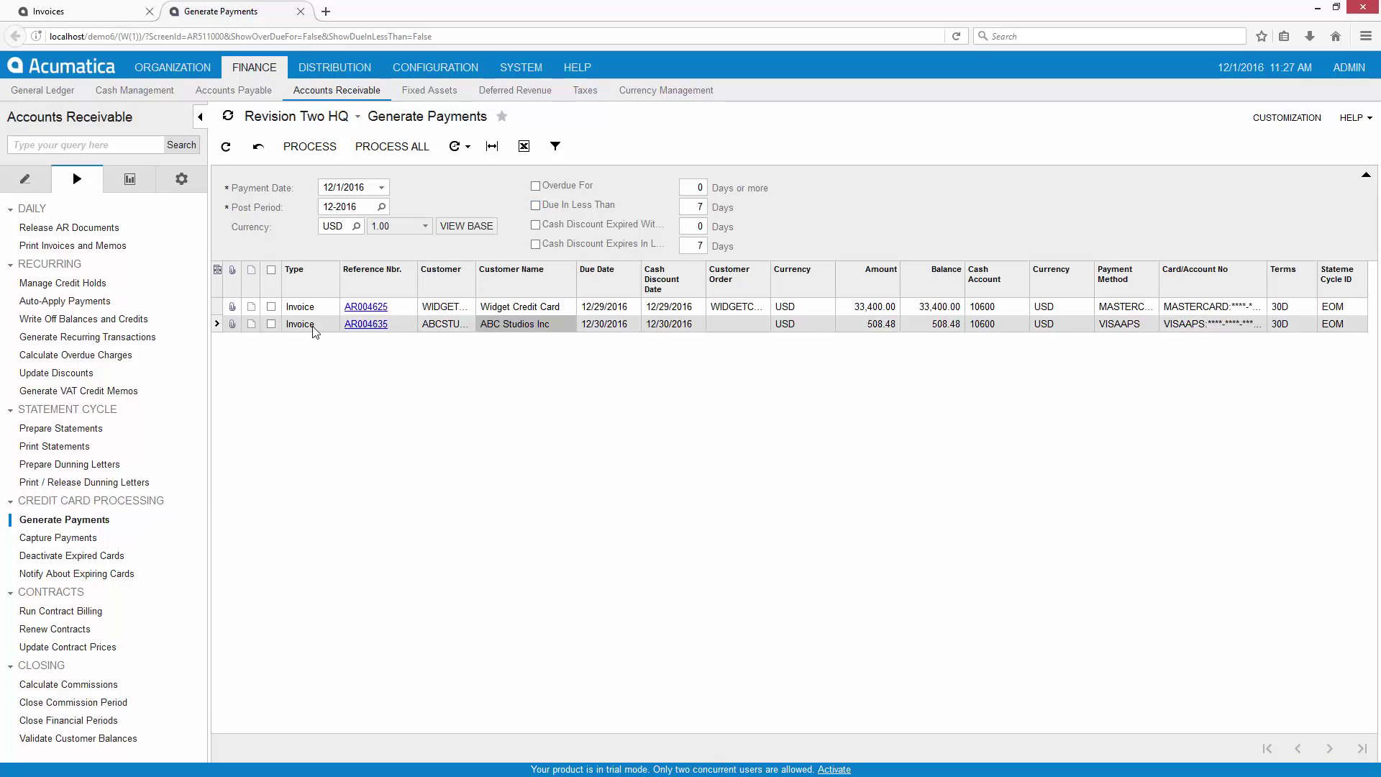
left_click(79, 15)
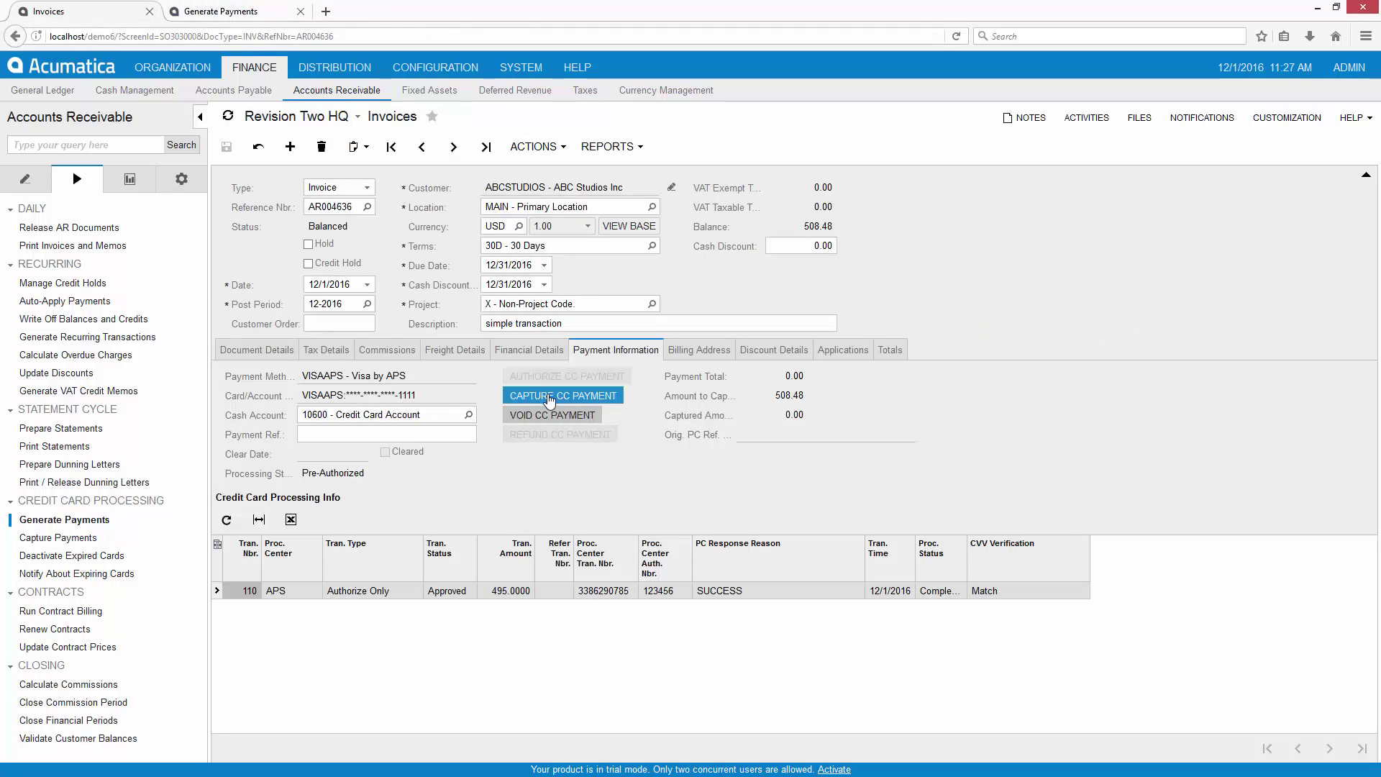
left_click(550, 400)
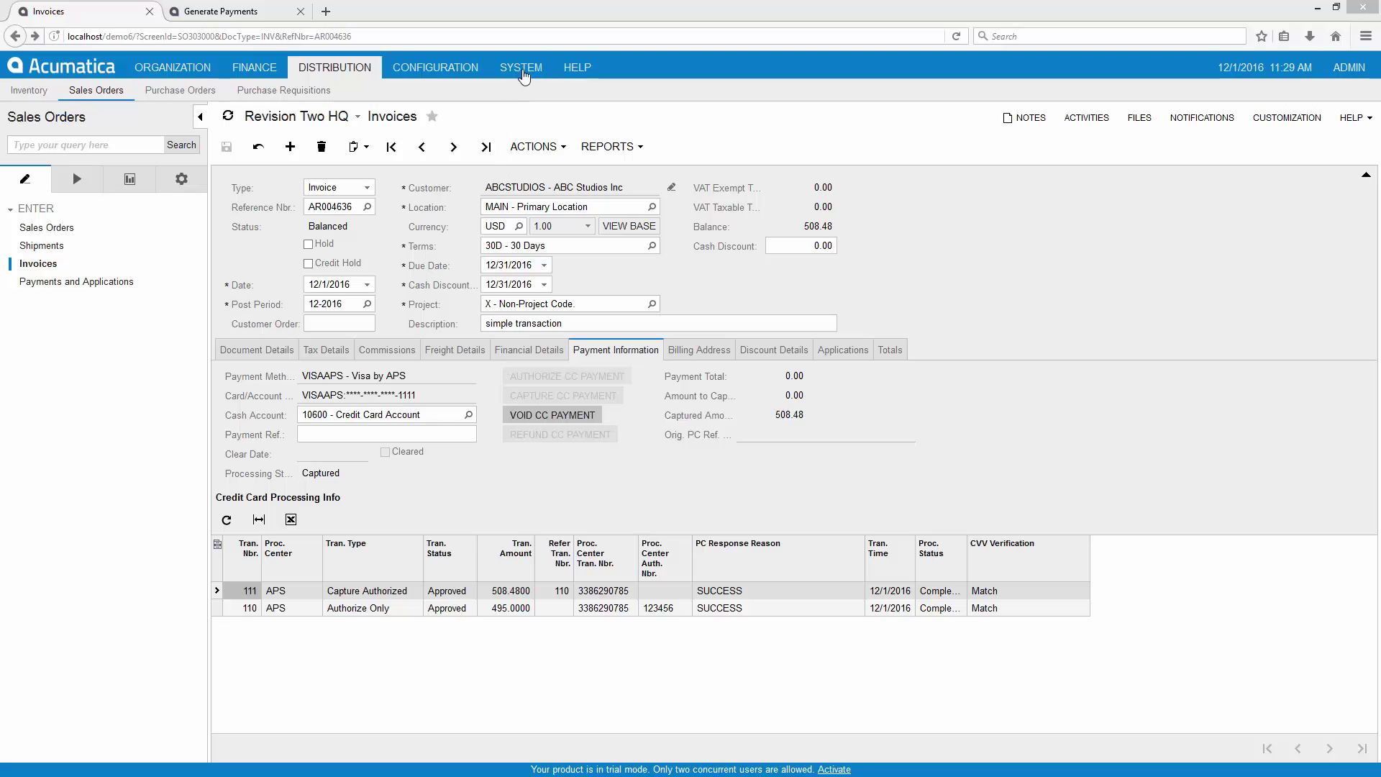
left_click(522, 67)
- Tick the APS53R16281 customization project for publishing and search screens for 'proce'
left_click(104, 203)
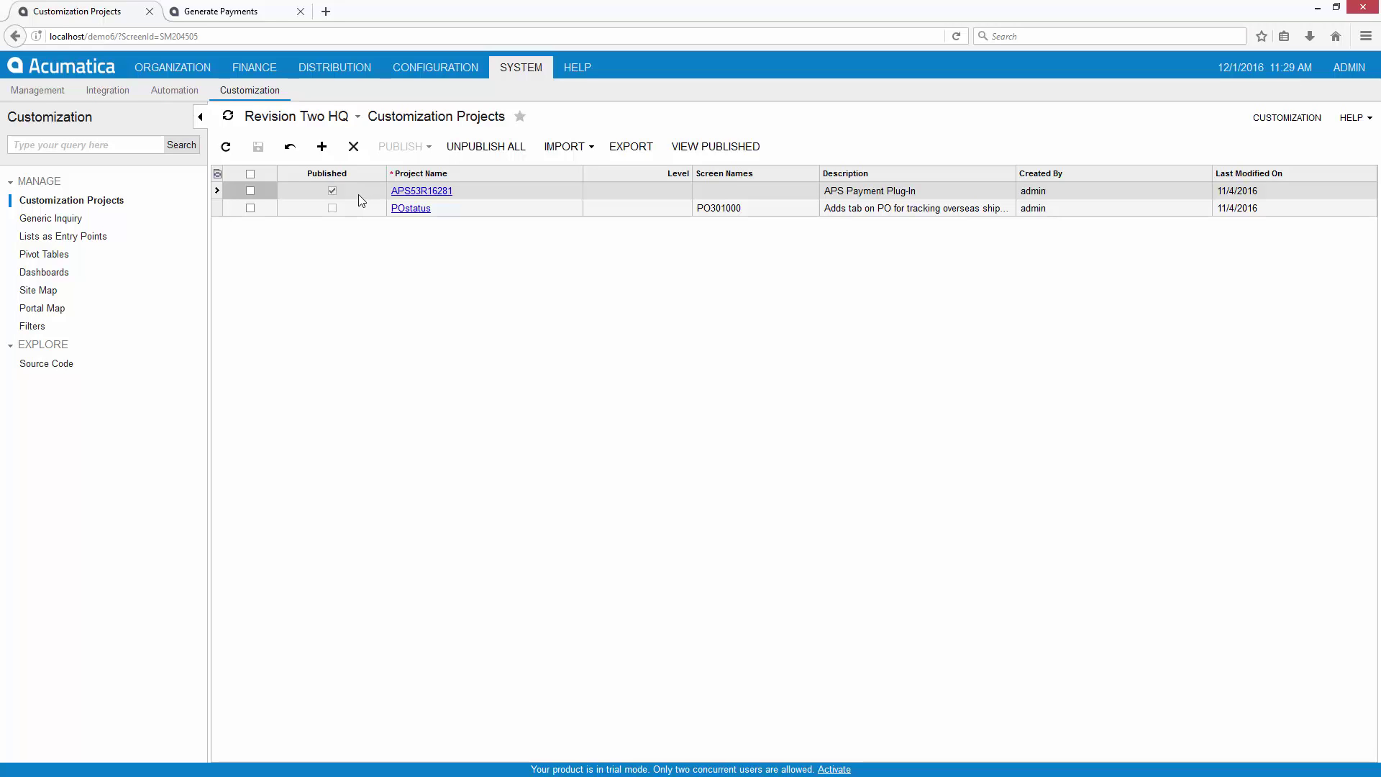
left_click(250, 191)
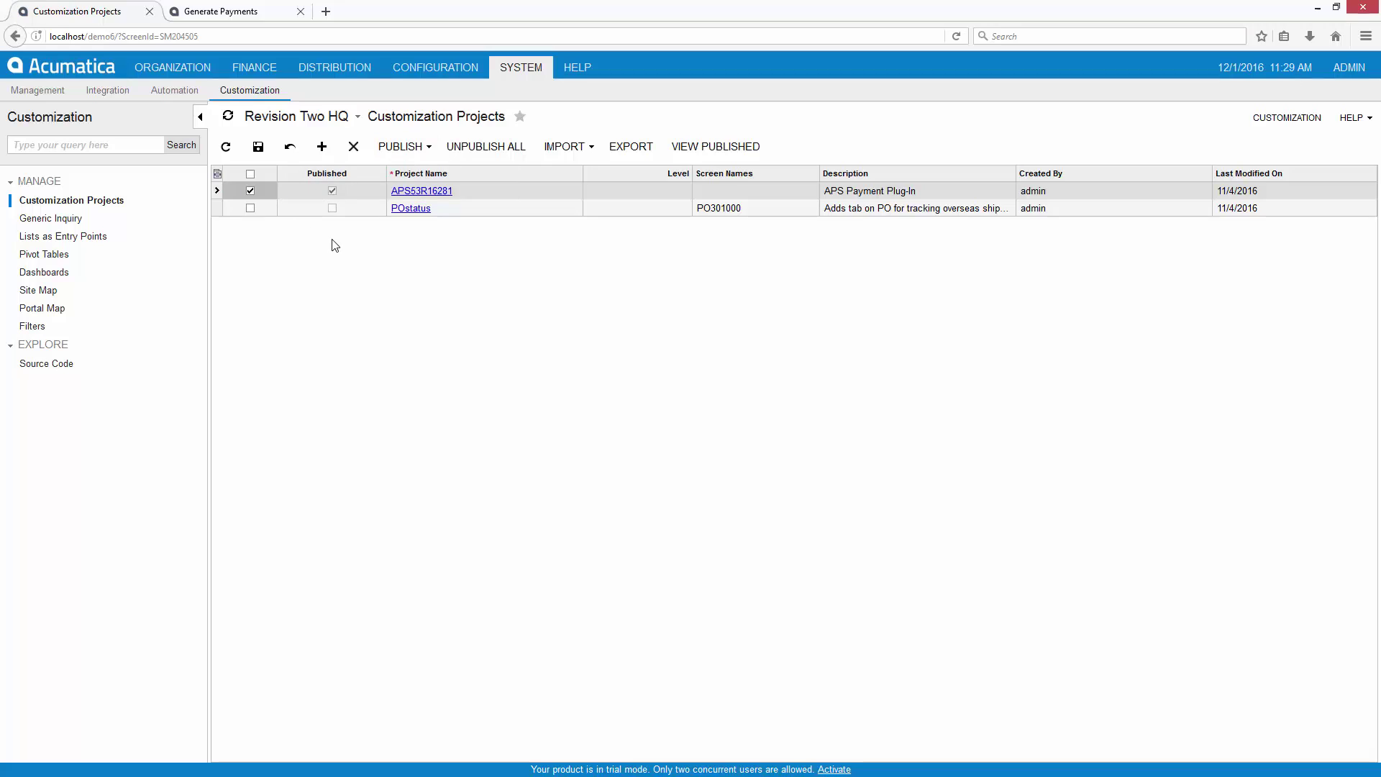
left_click(102, 148)
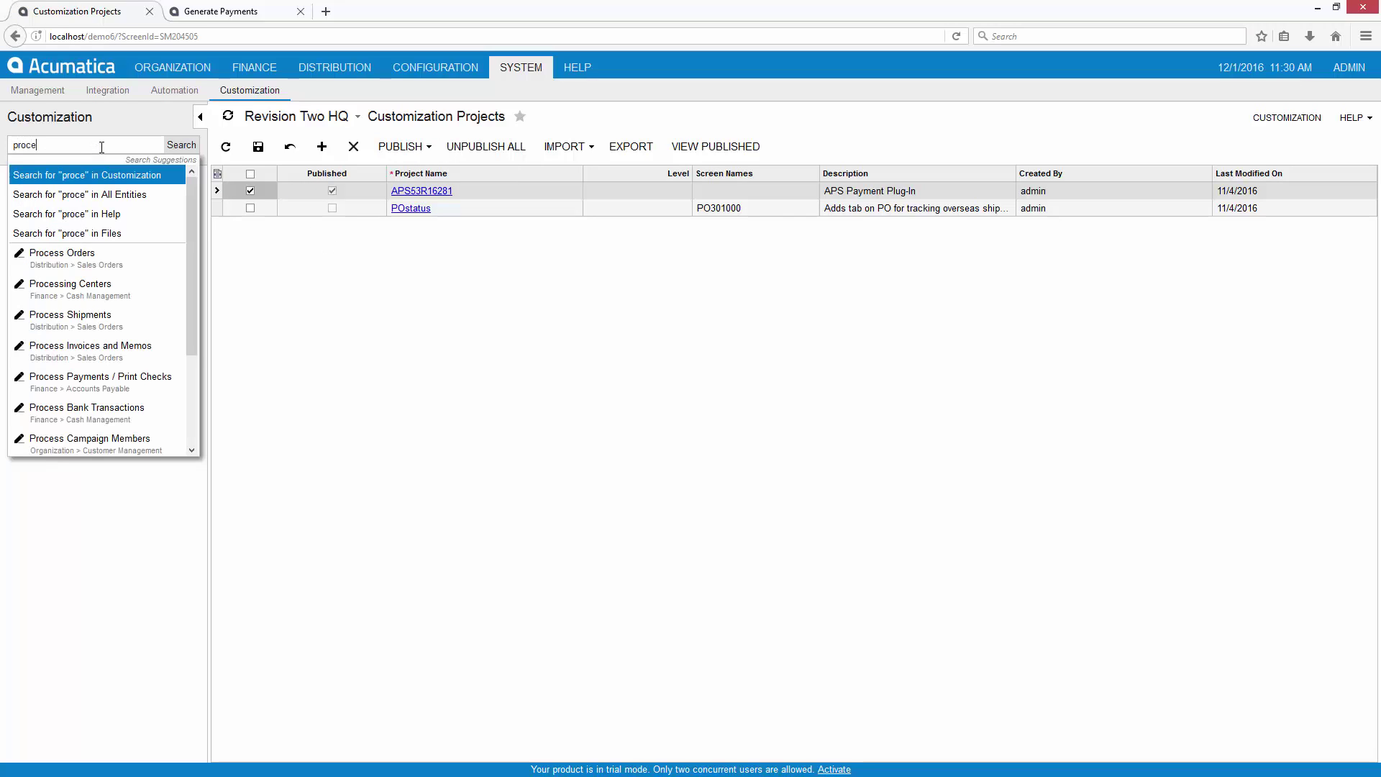
- Leave the customization page for Processing Centers and view the APS Processor record
left_click(95, 294)
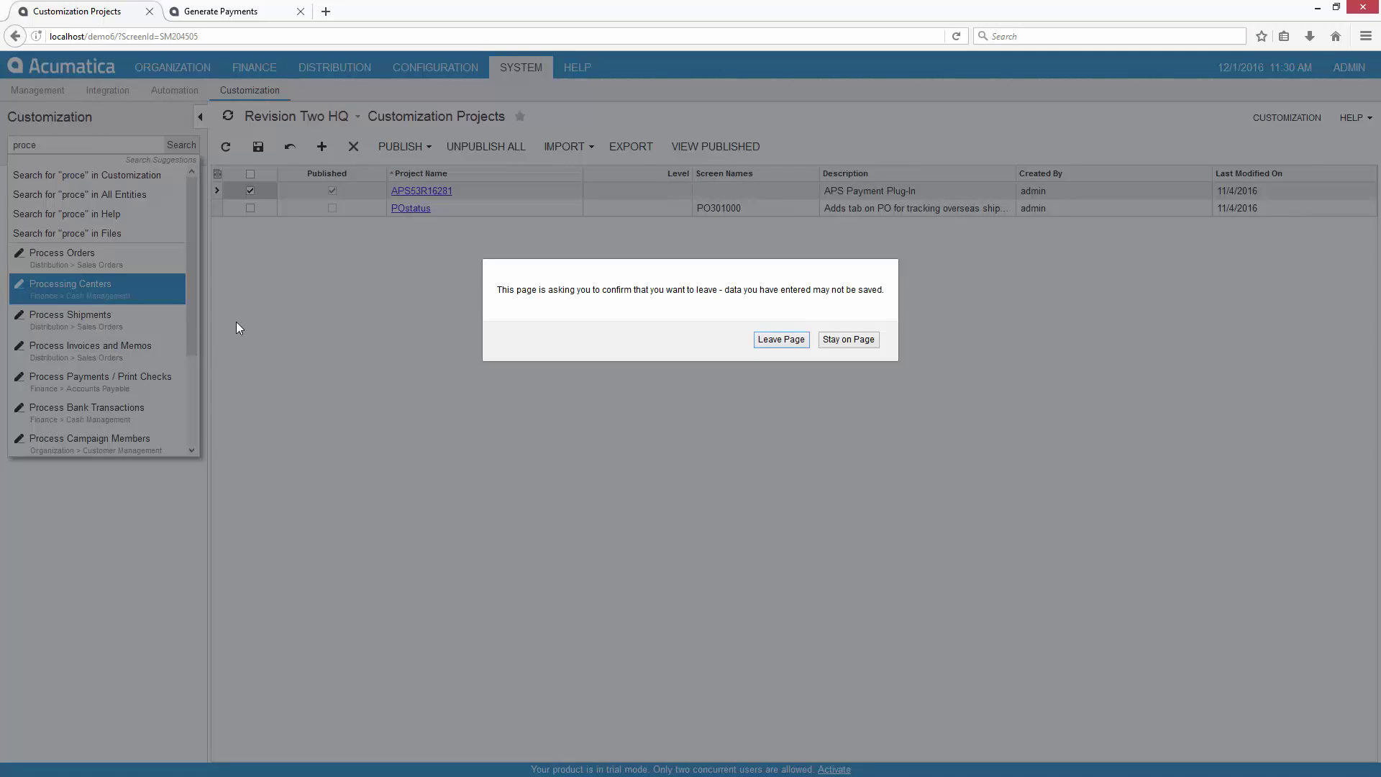
left_click(780, 340)
left_click(474, 187)
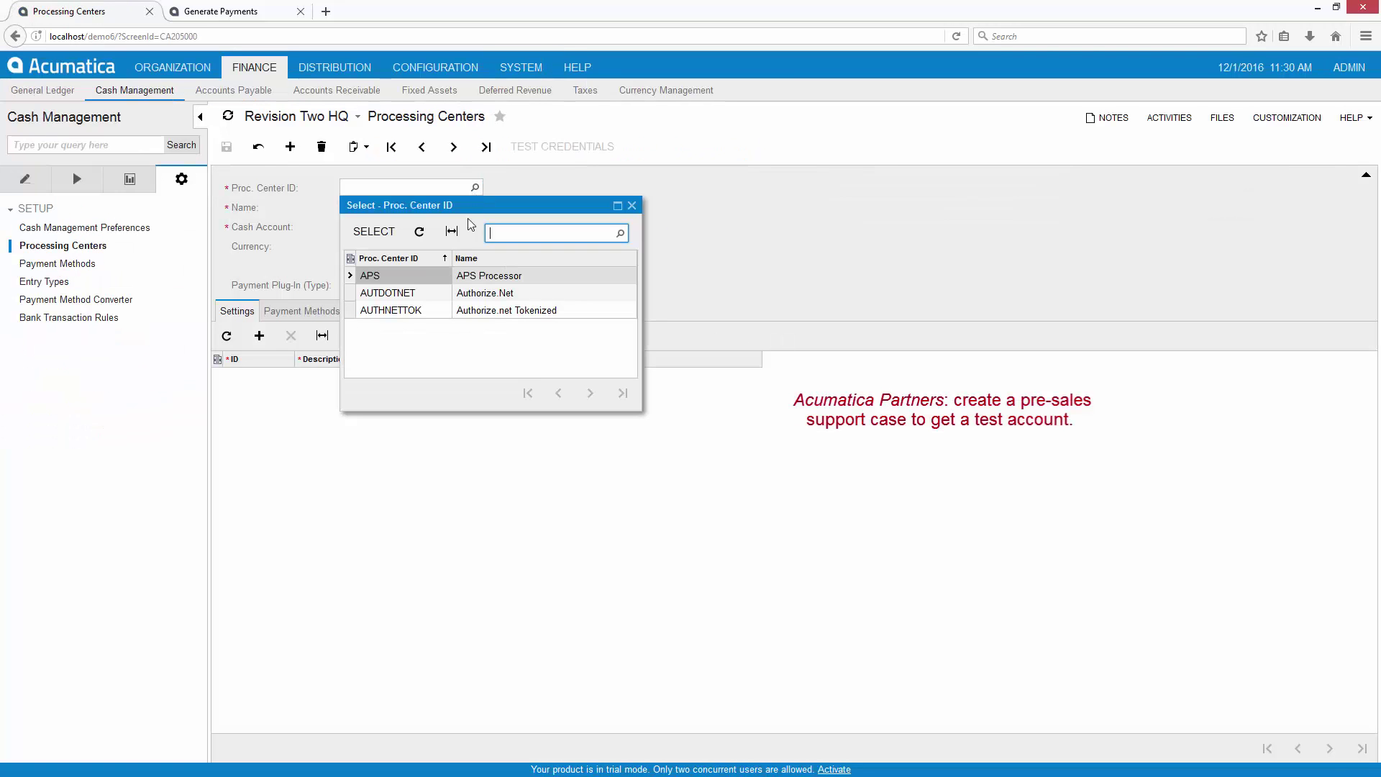
double_click(404, 283)
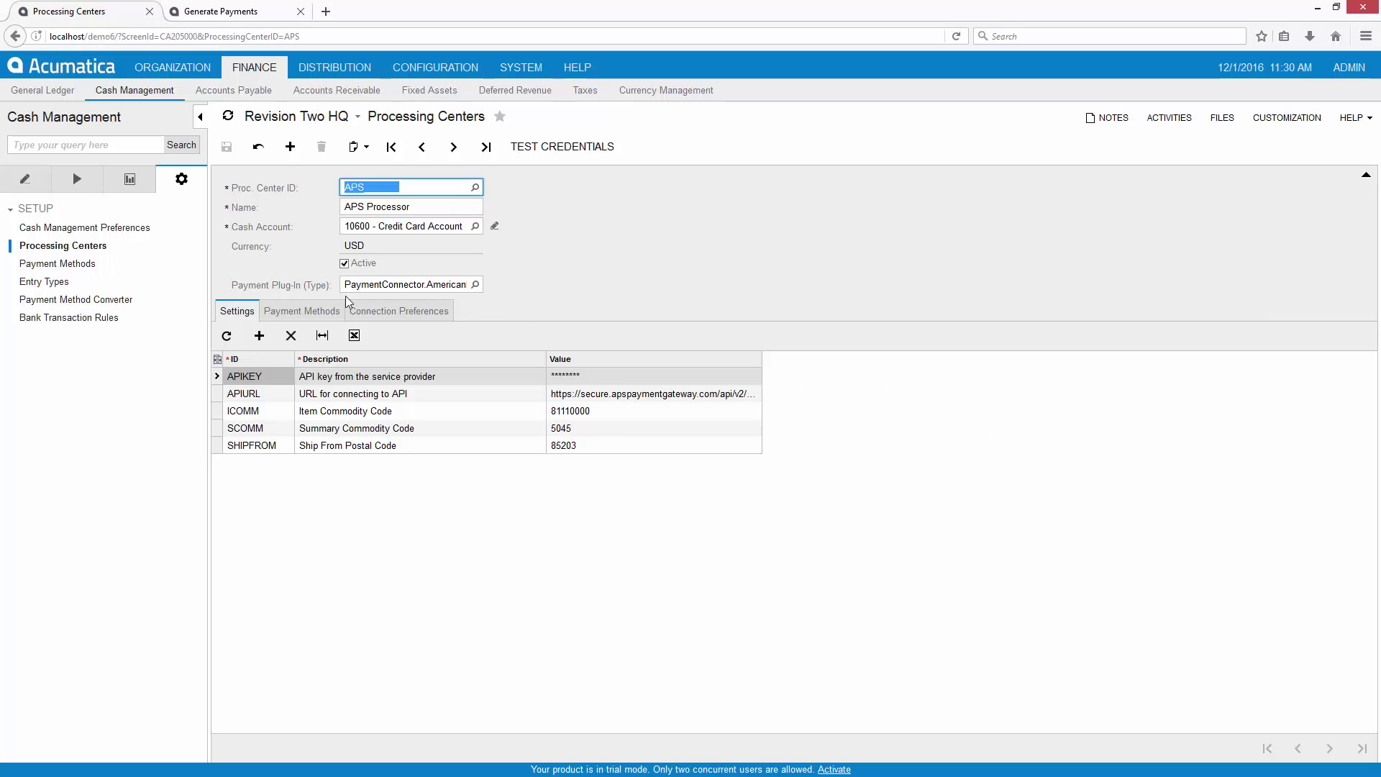
left_click(58, 264)
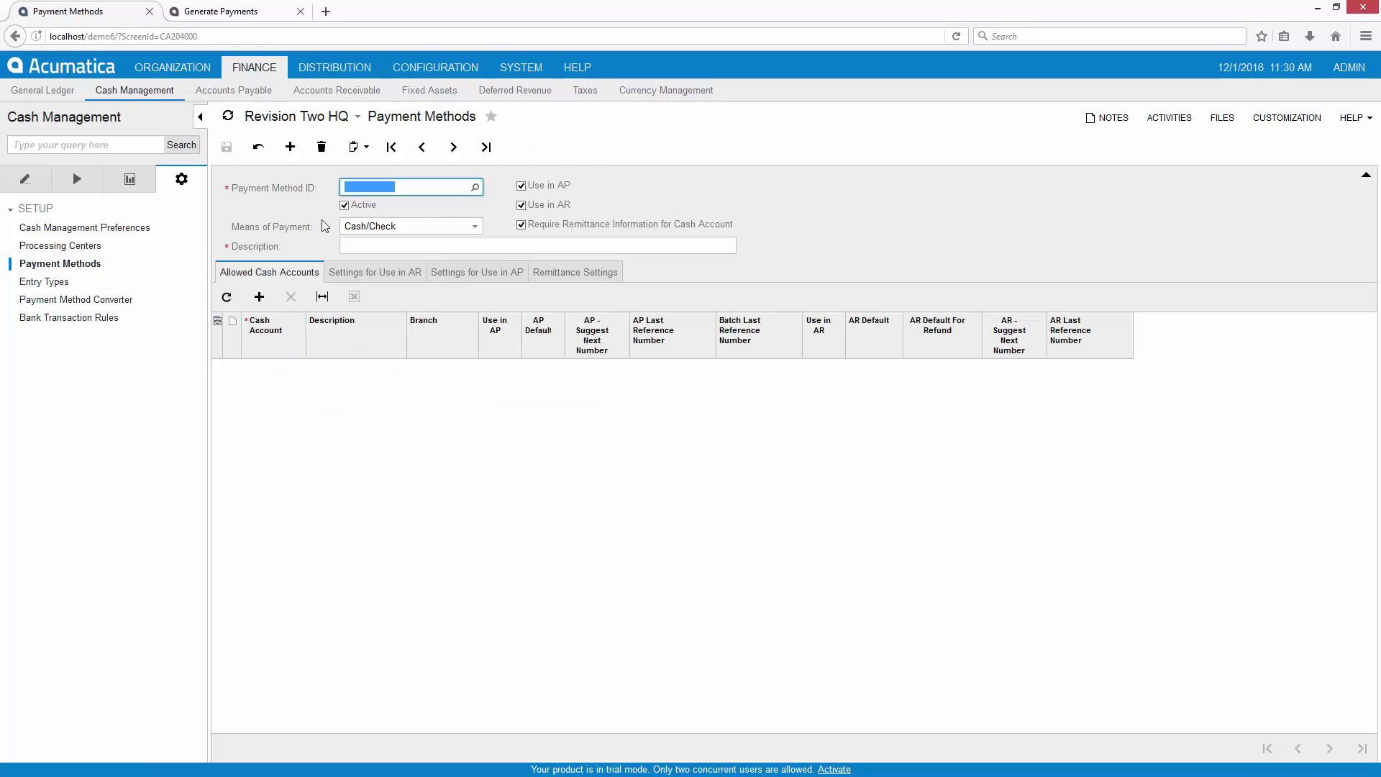
- Open the VISAAPS payment method and review its AR settings and linked APS processing center
left_click(475, 187)
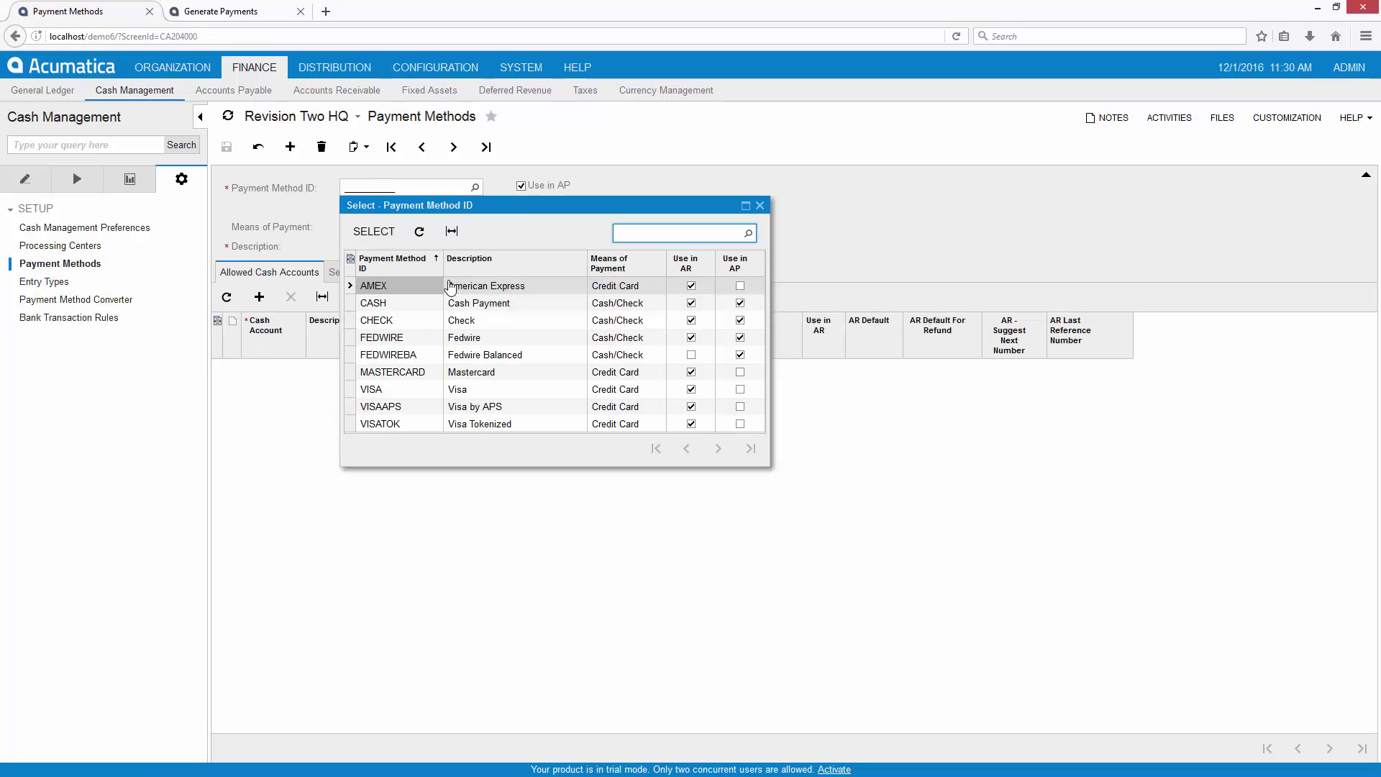
double_click(392, 408)
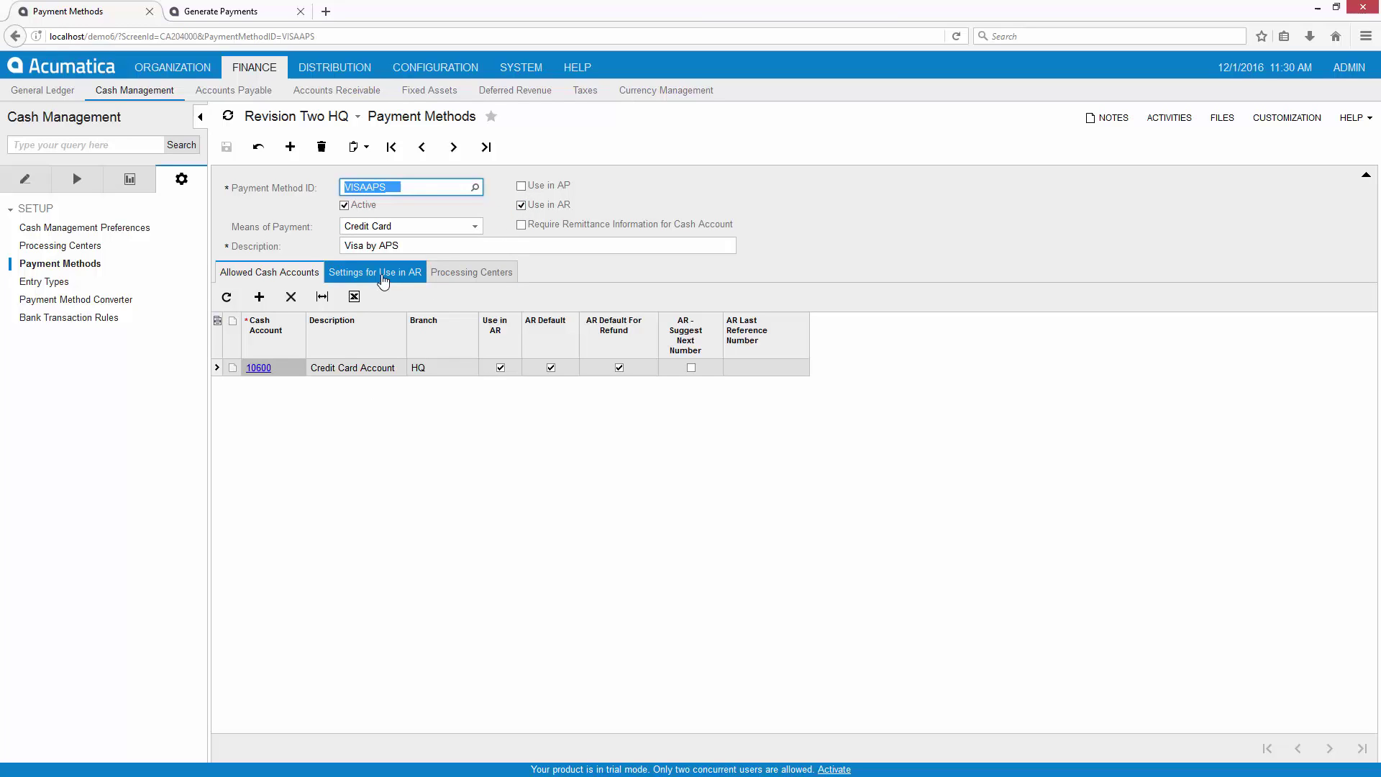
left_click(383, 283)
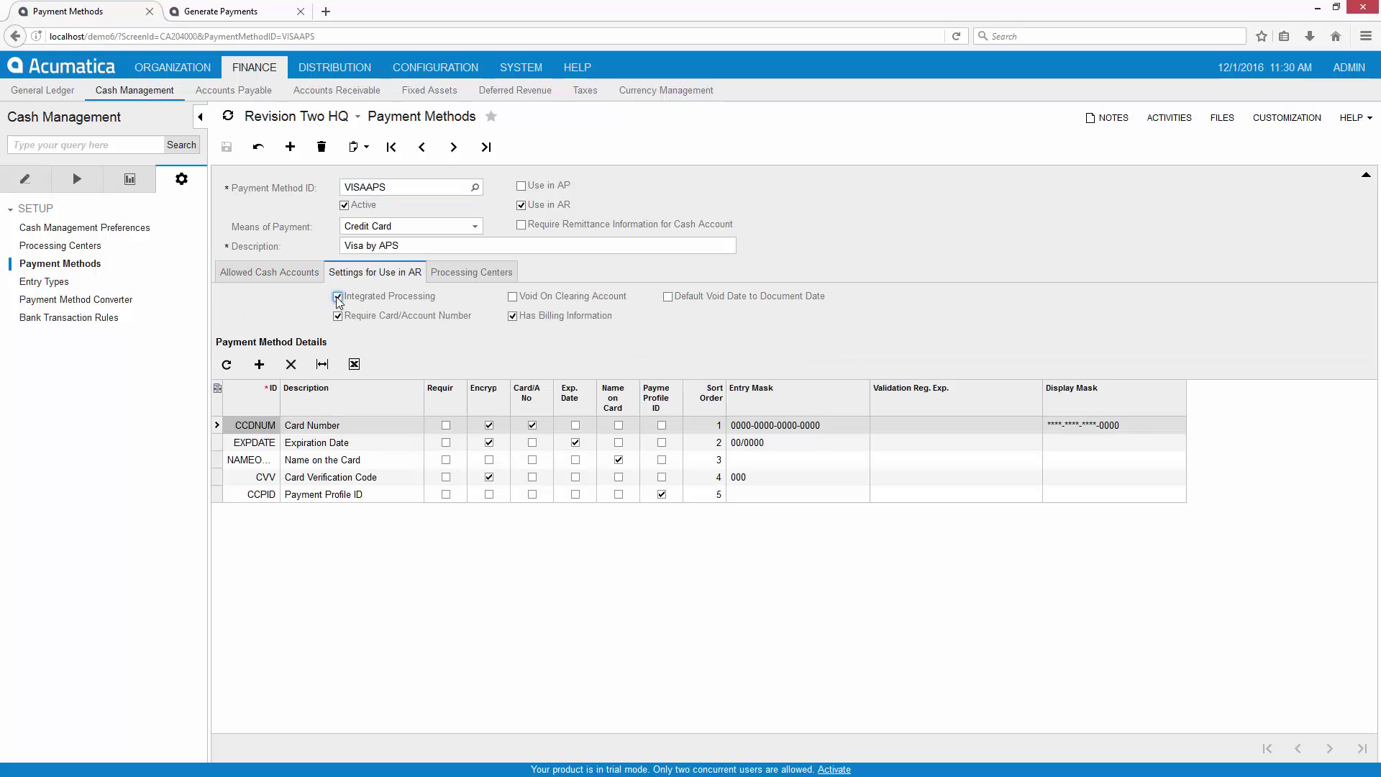
left_click(473, 276)
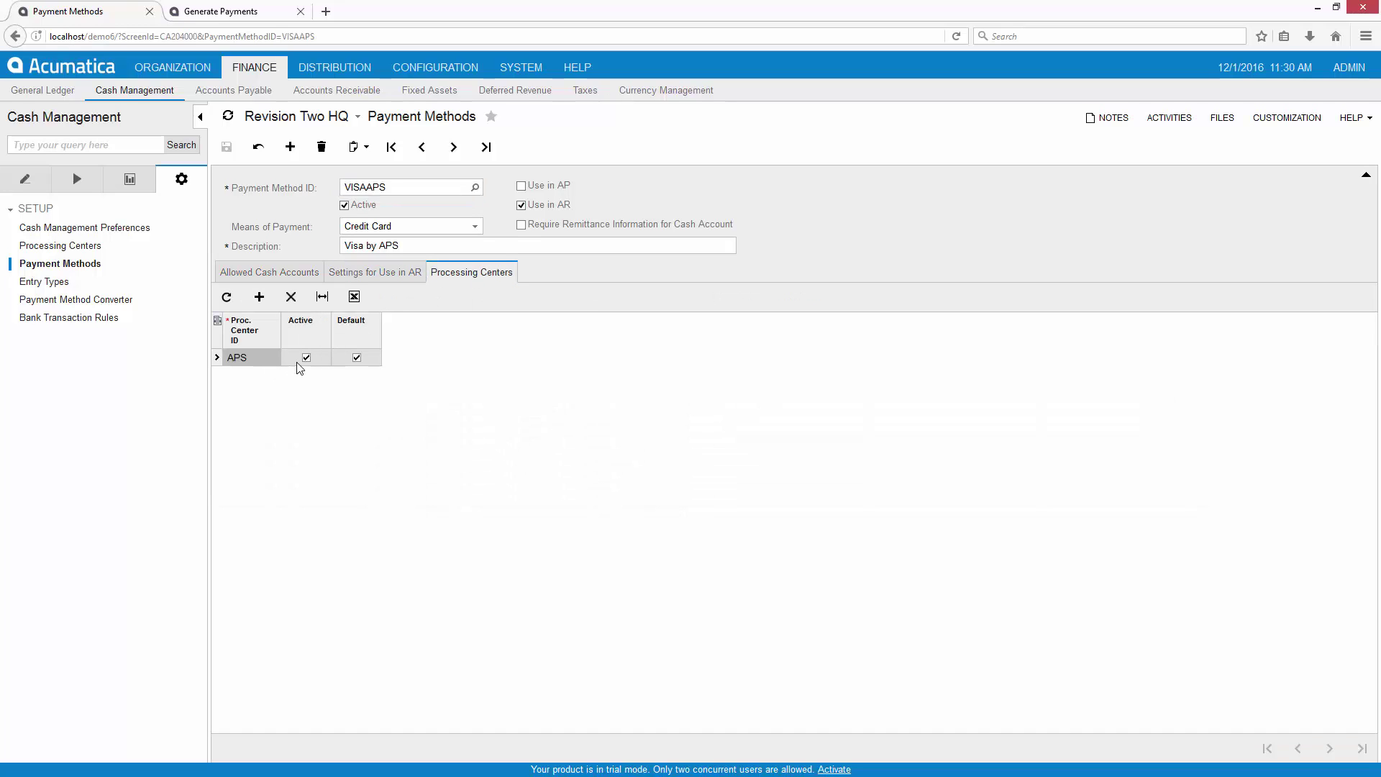
left_click(368, 275)
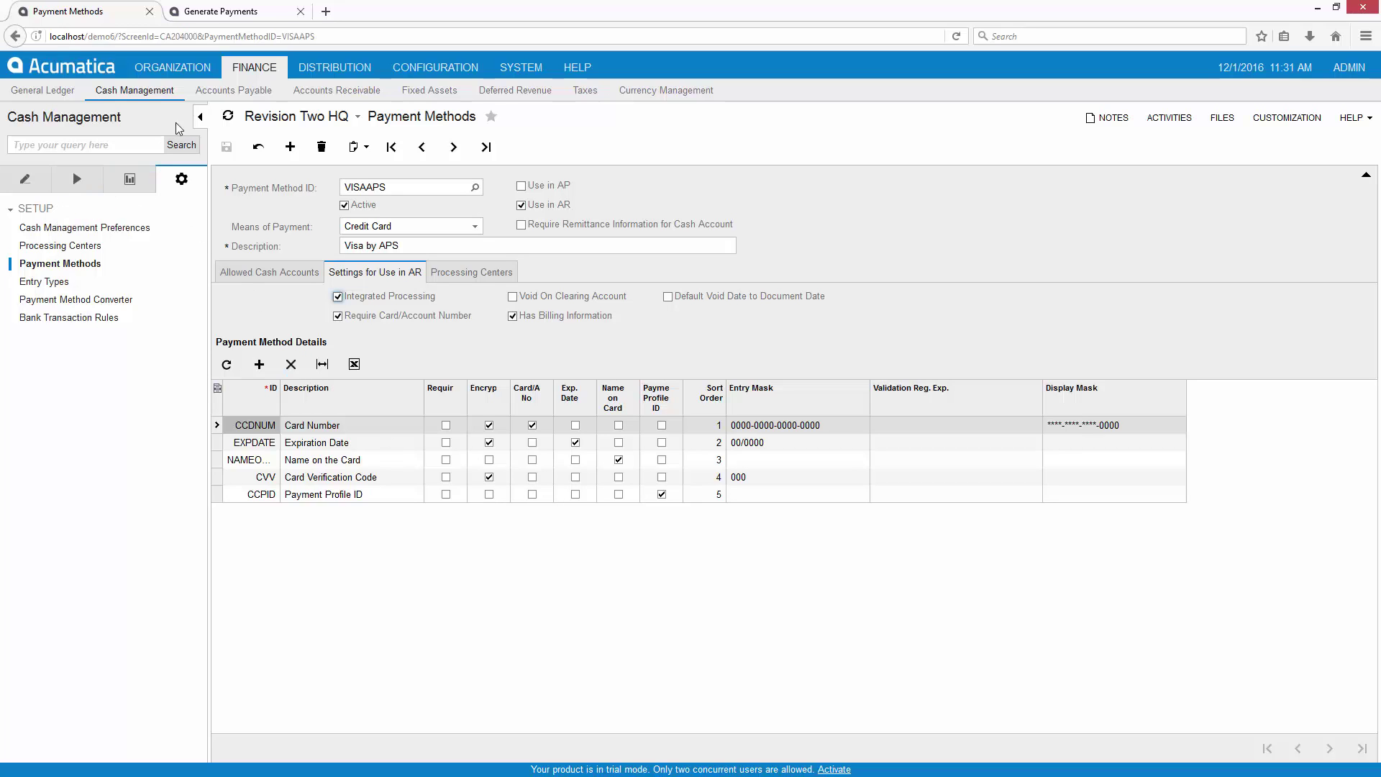
- Visit Generate Payments and Notify About Expiring Cards, then open VISAAPS transaction history
left_click(337, 90)
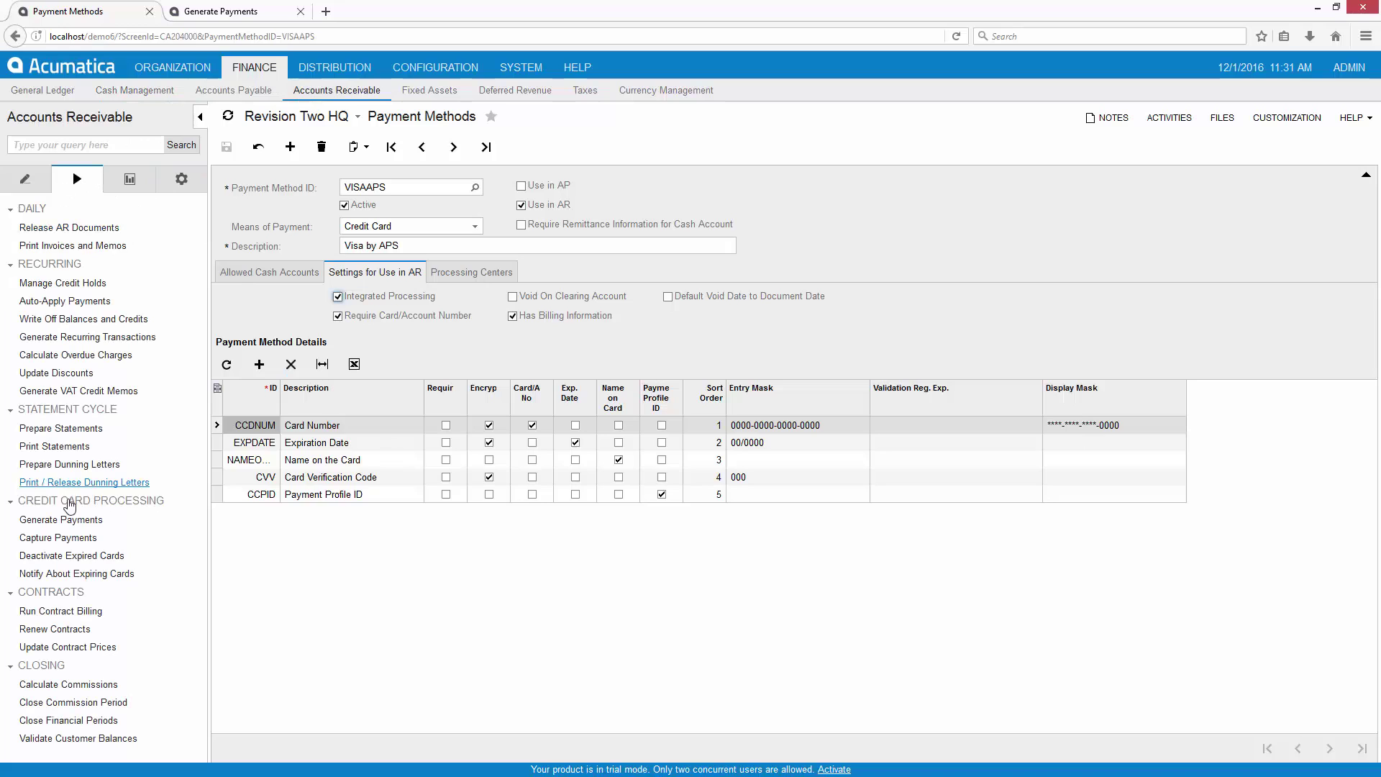
left_click(71, 523)
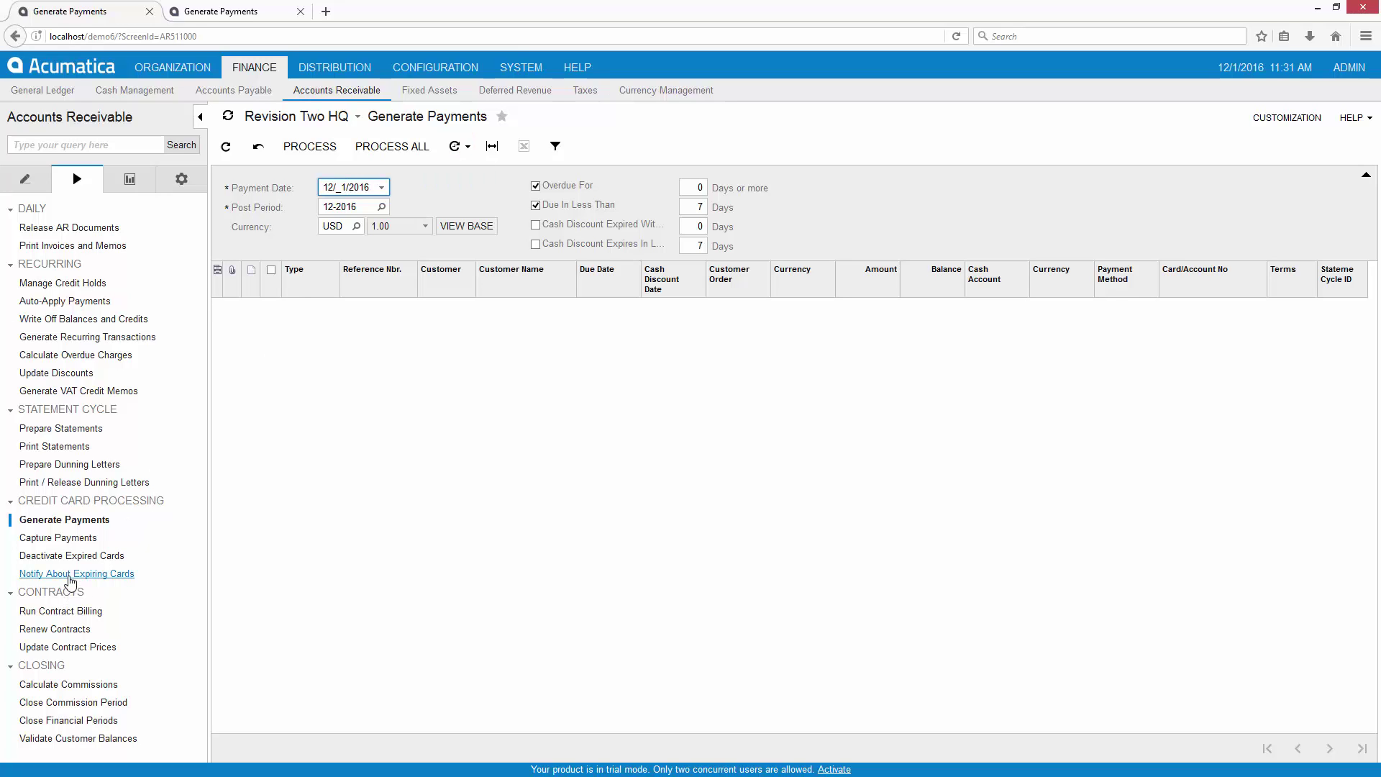
left_click(71, 575)
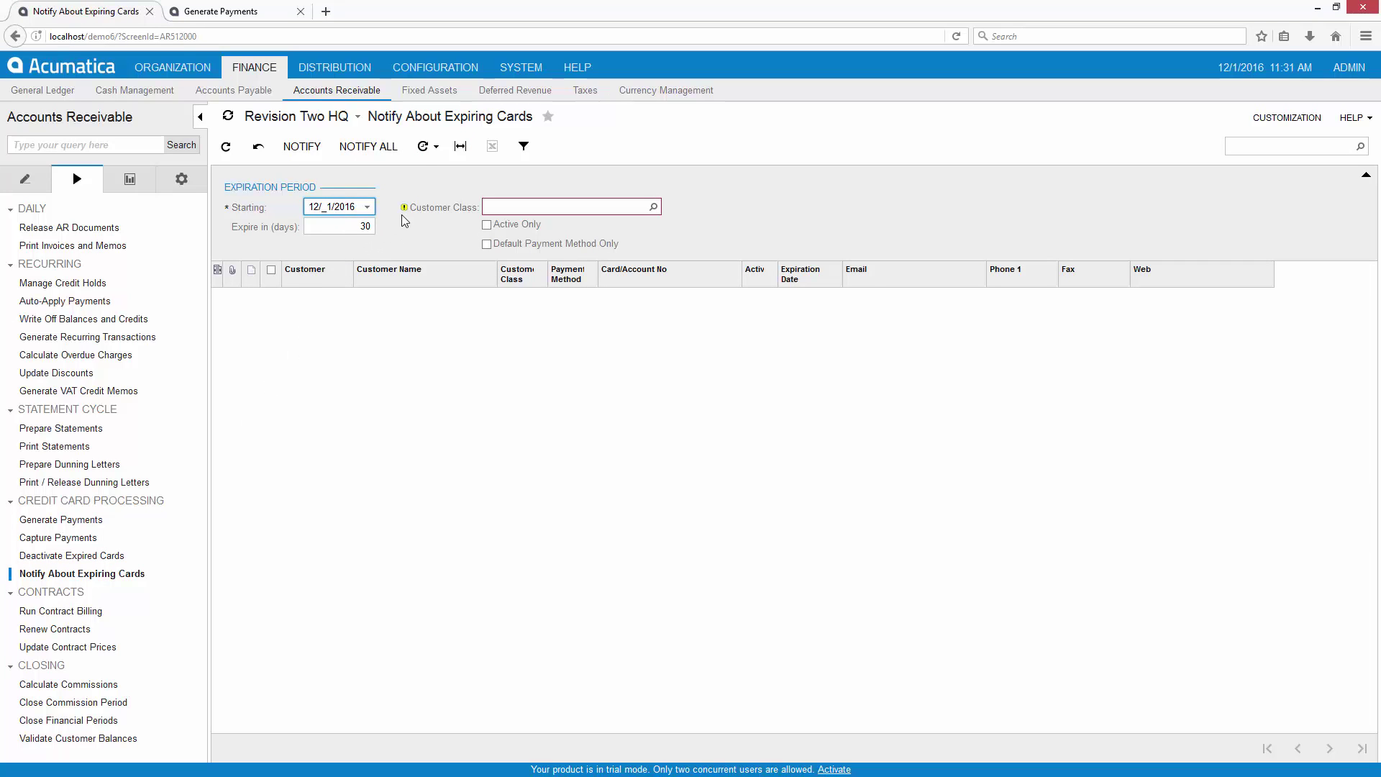
mouse_move(405, 209)
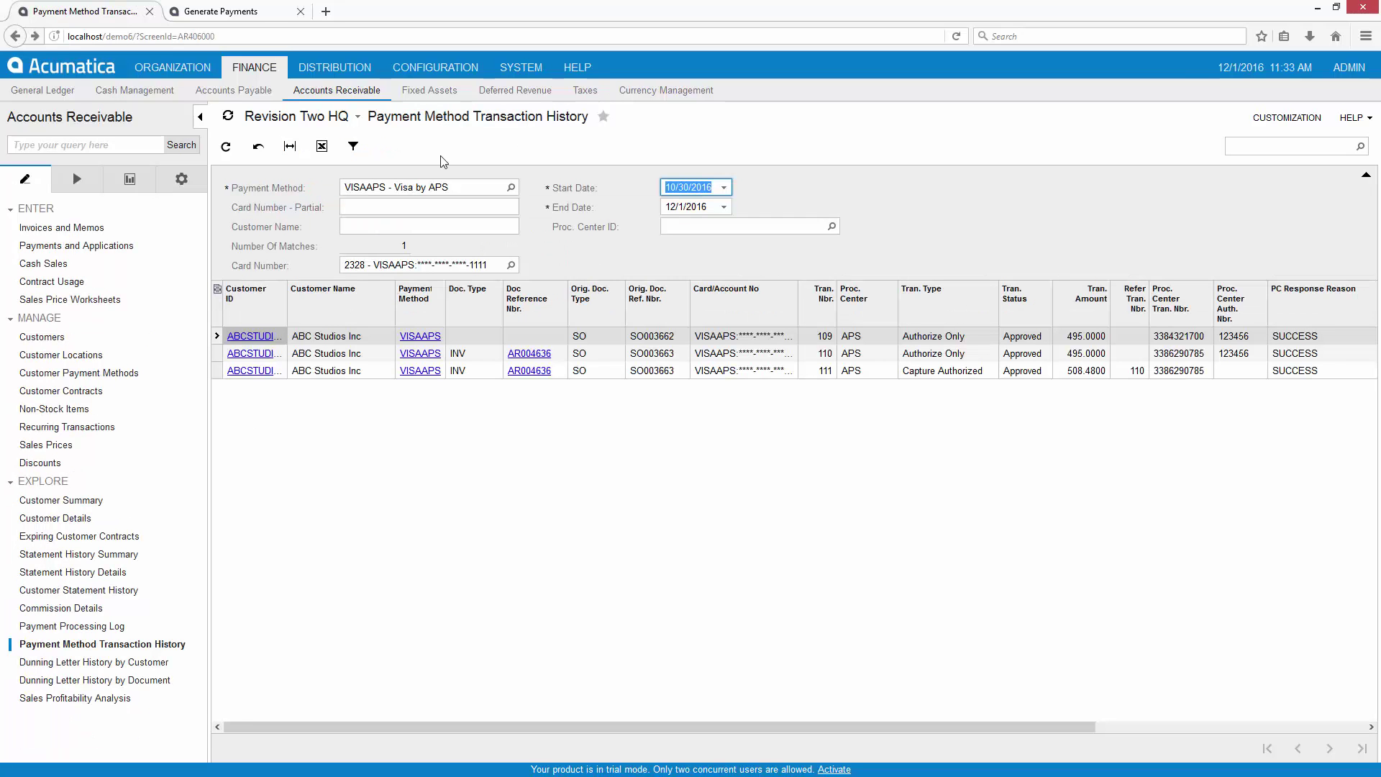
- Enter a 508.48 VISAAPS payment for invoice AR004635 and start recording an external card payment
middle_click(40, 229)
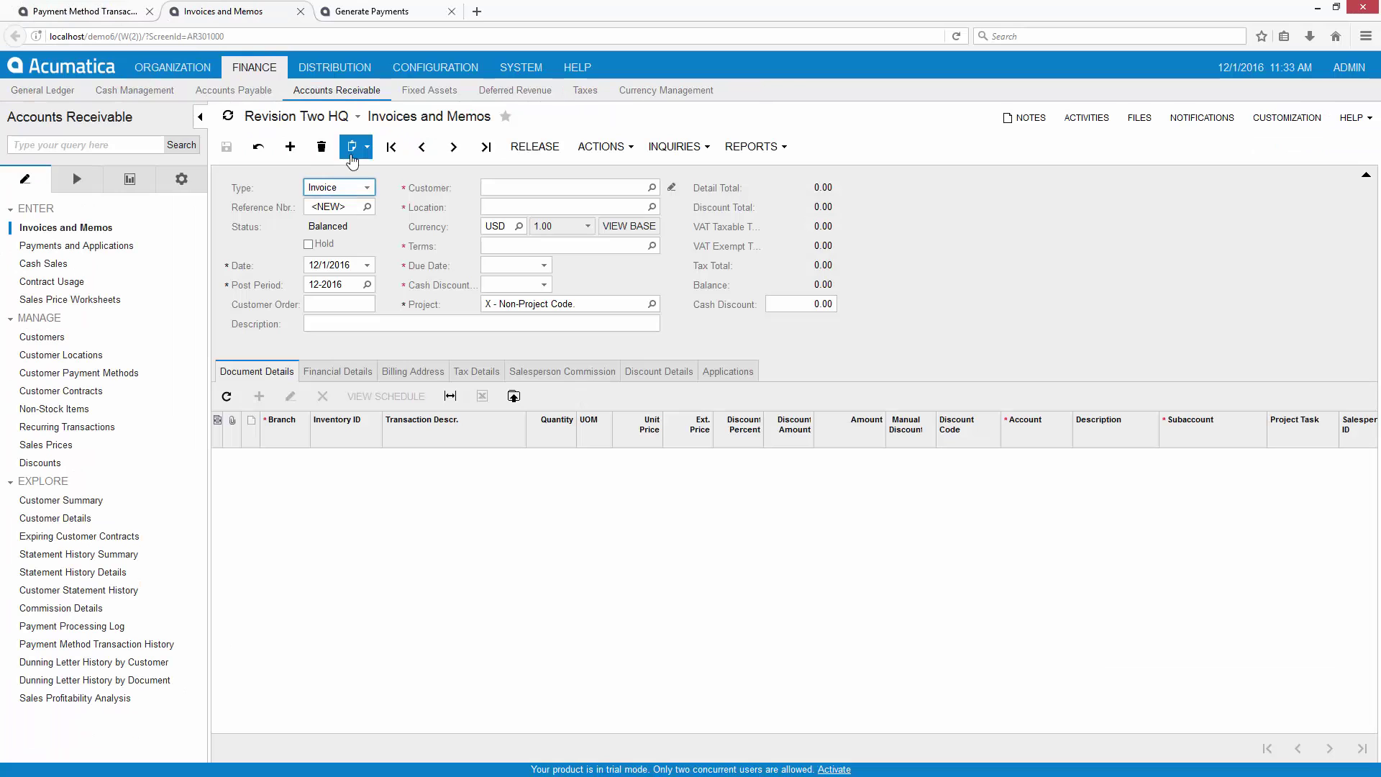
left_click(485, 146)
left_click(604, 146)
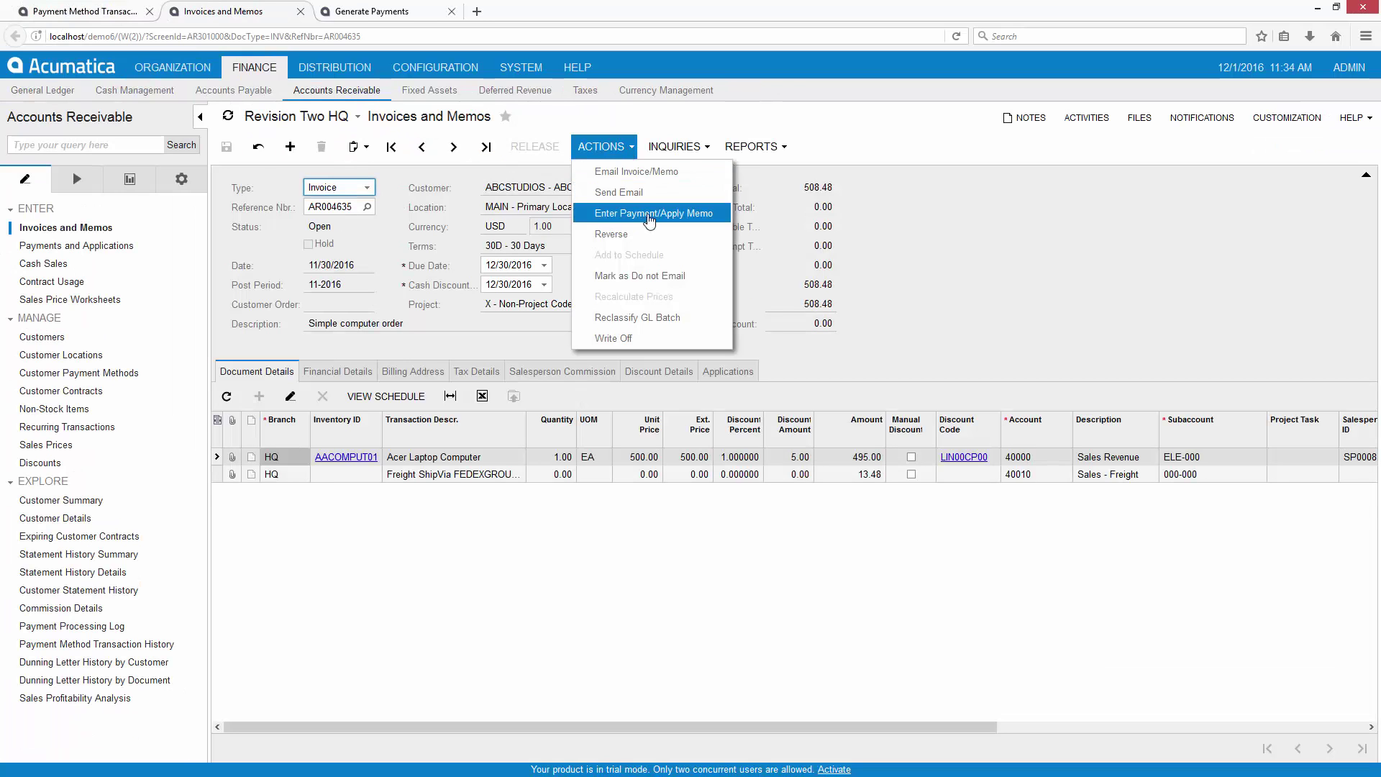
left_click(647, 210)
left_click(663, 147)
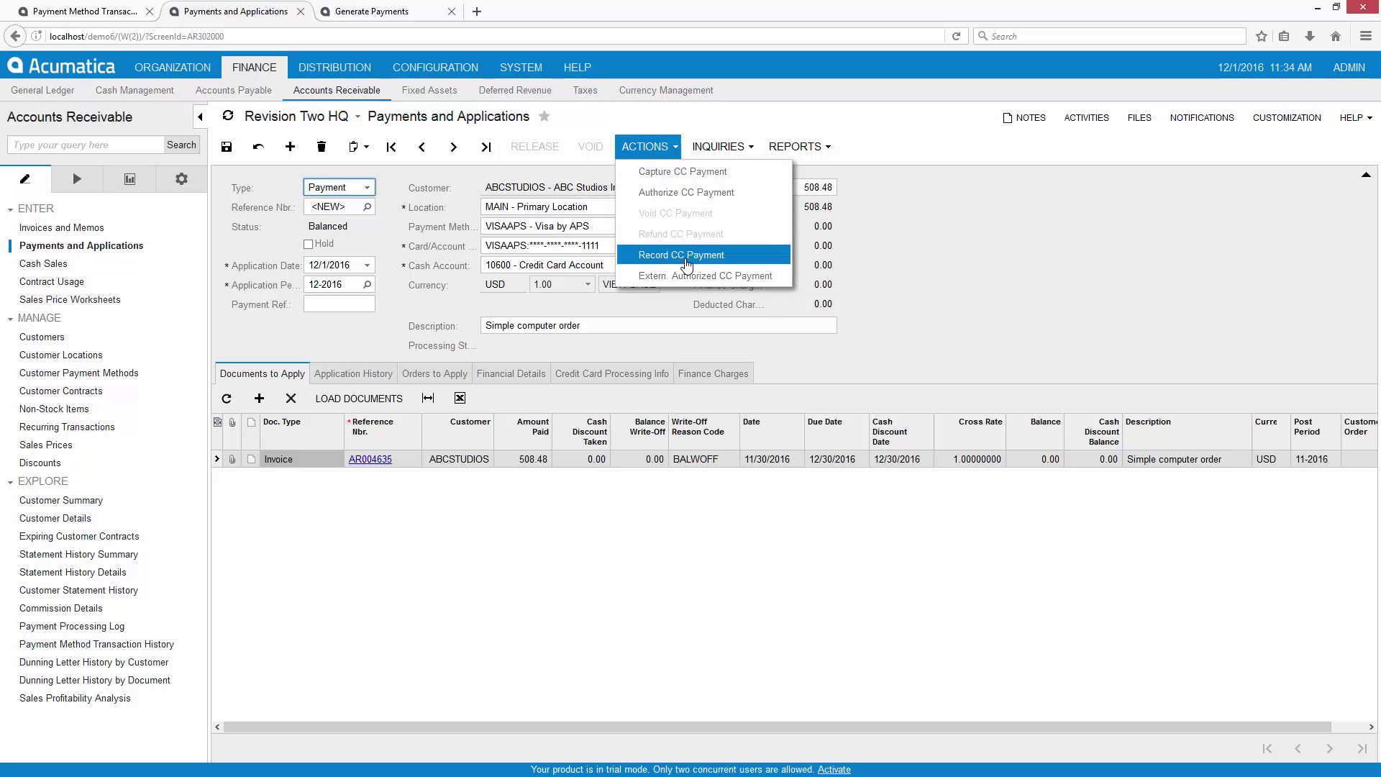
left_click(686, 256)
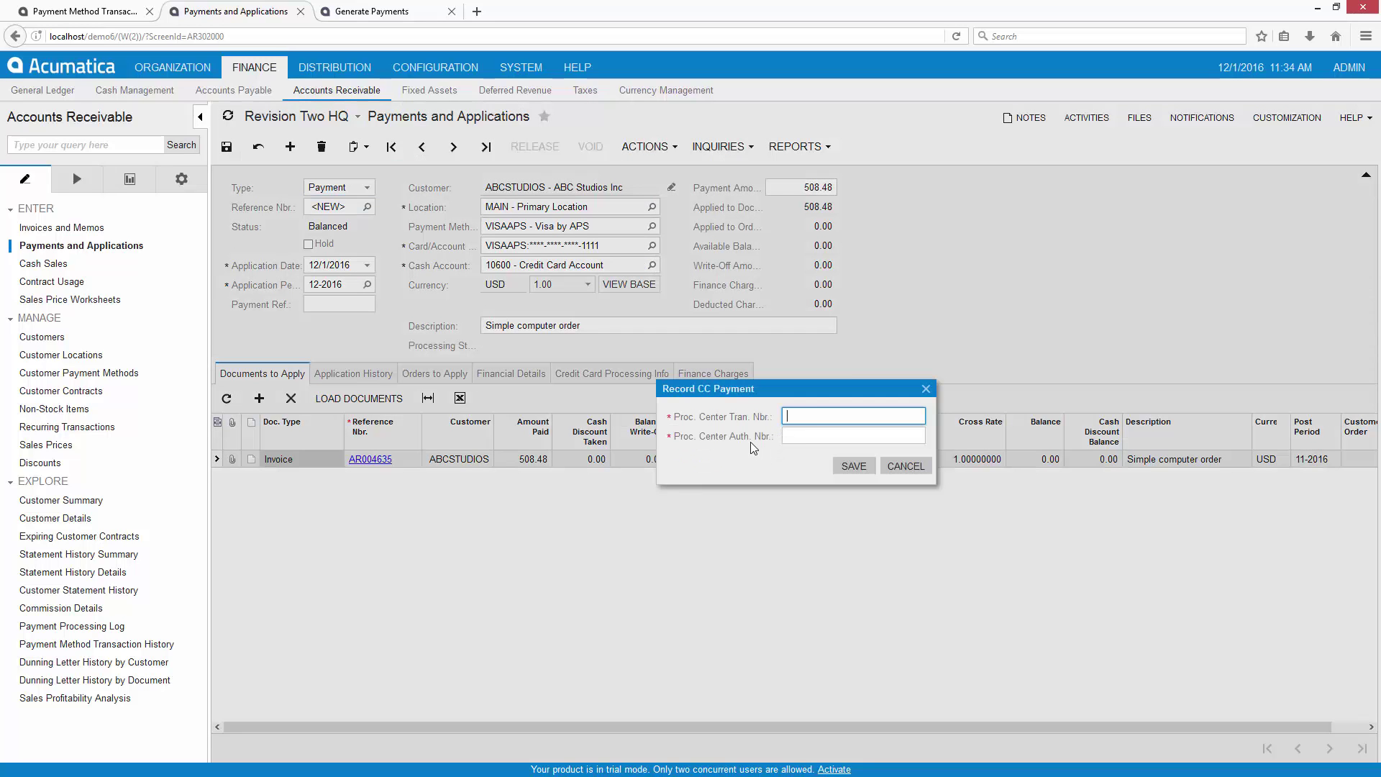